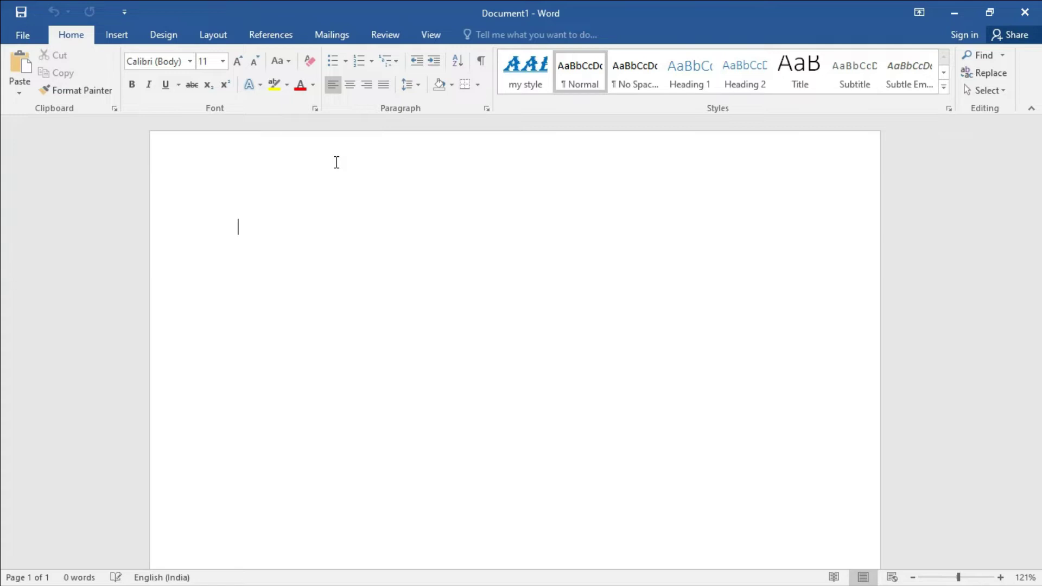
# Step: Open the Envelopes and Labels dialog, set to Microsoft 30 Per Page Address Label
pyautogui.click(334, 36)
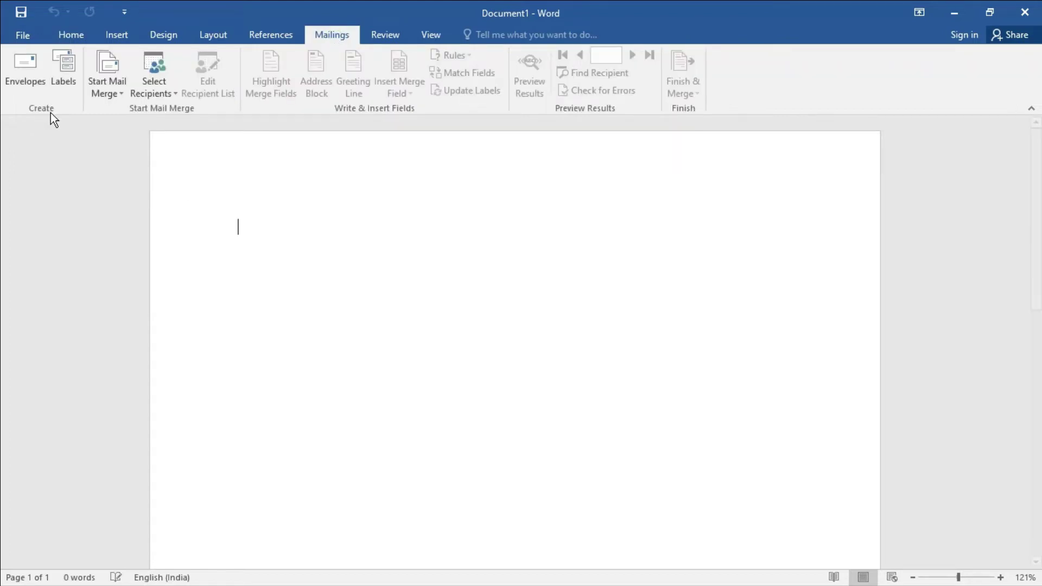
pyautogui.click(60, 73)
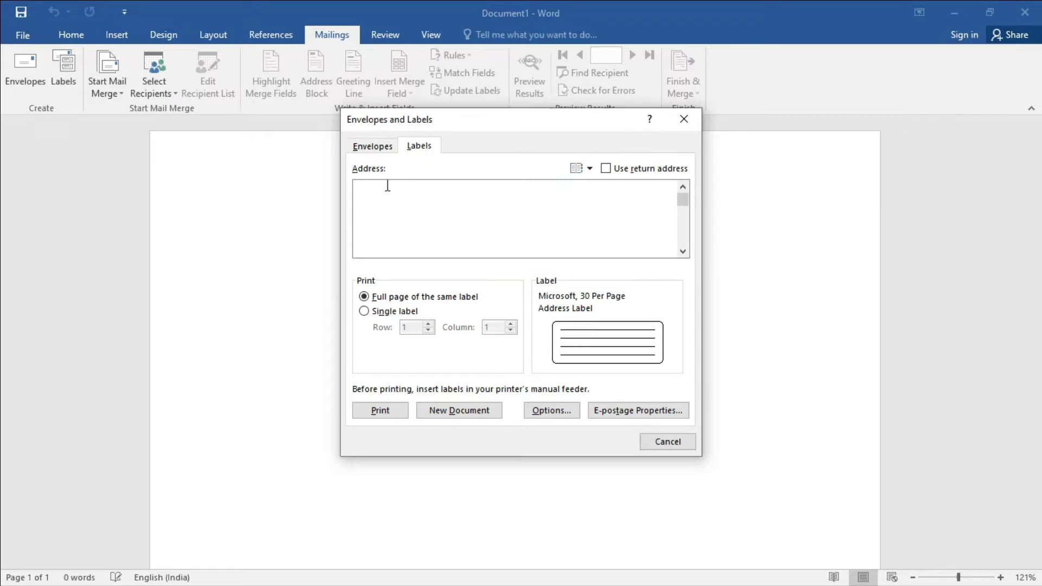
# Step: Enter the shop's name, its town and its PIN code on three lines of the label Address box
pyautogui.click(369, 188)
pyautogui.write('Digita')
pyautogui.press('BackSpace')
pyautogui.write('al bhandar')
pyautogui.press('Return')
pyautogui.write('Damoh m.p.')
pyautogui.press('Return')
pyautogui.write('470661')
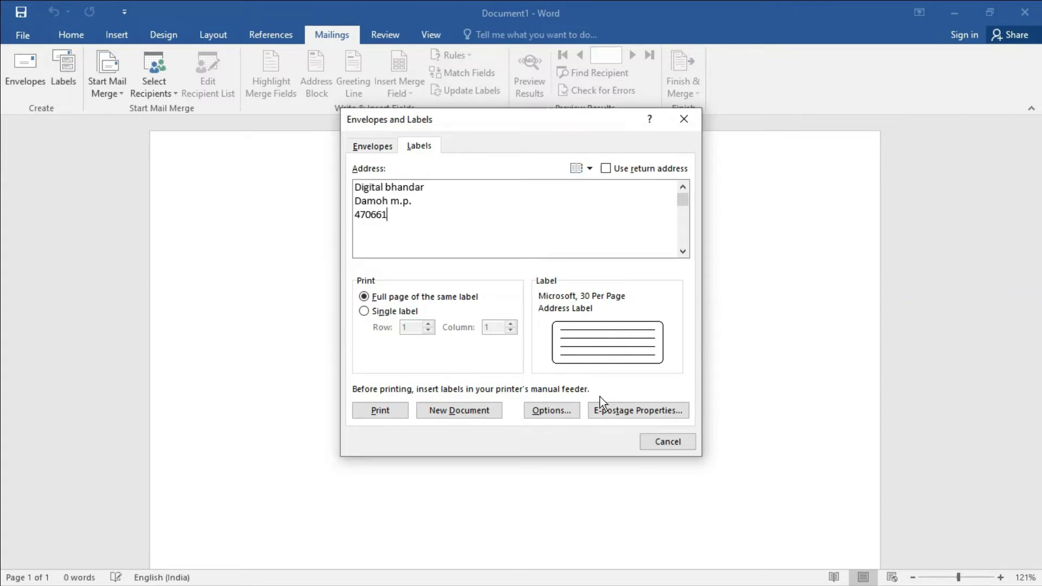
# Step: Choose Microsoft's portrait 30 Per Page label, 1" by 2.63", as the label type
pyautogui.click(549, 415)
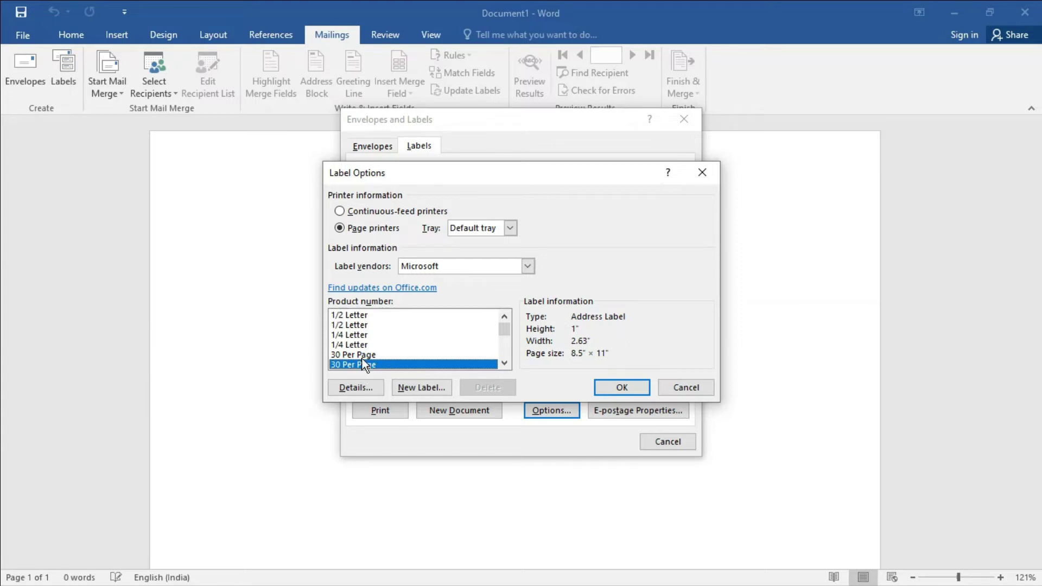
pyautogui.click(360, 354)
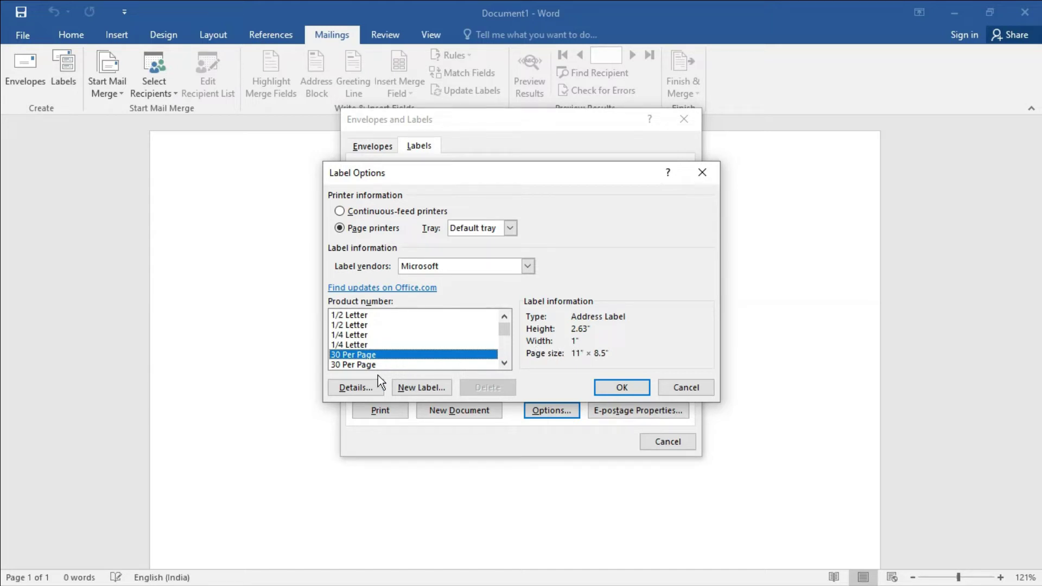
pyautogui.click(357, 365)
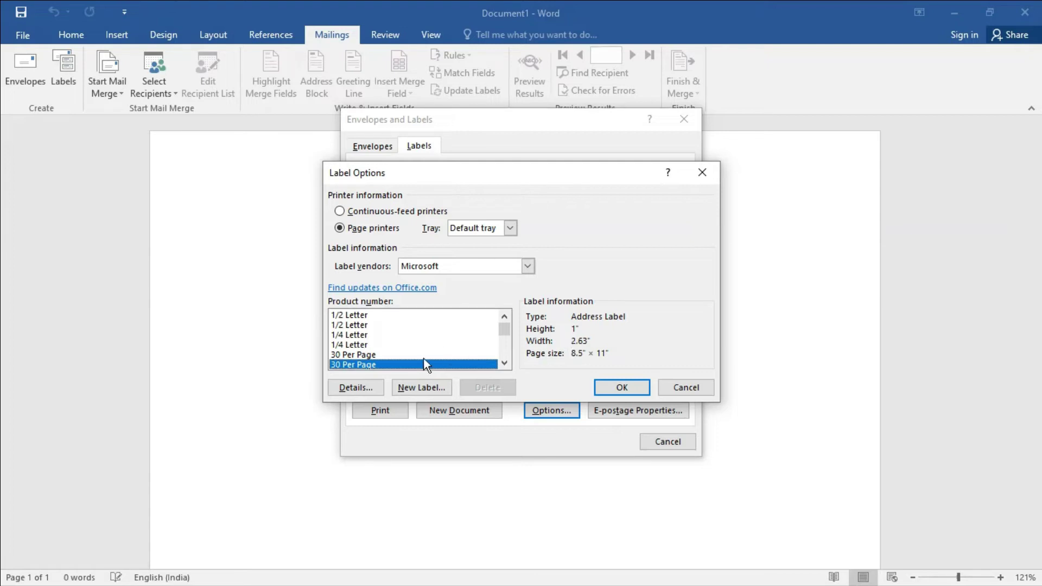
pyautogui.click(622, 387)
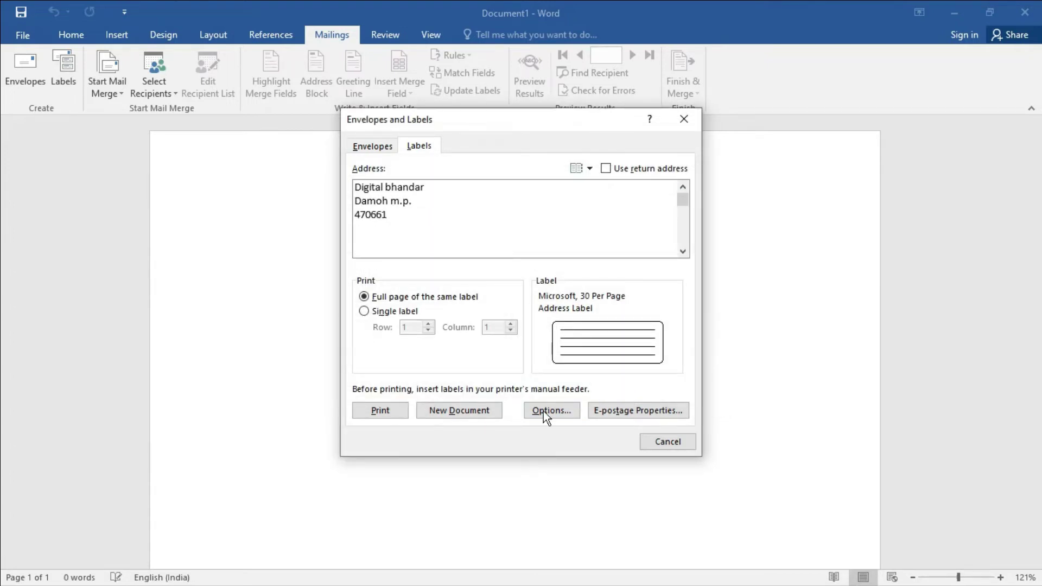
# Step: Generate the labels into a new document, Labels2, and scroll through the label sheet
pyautogui.click(480, 413)
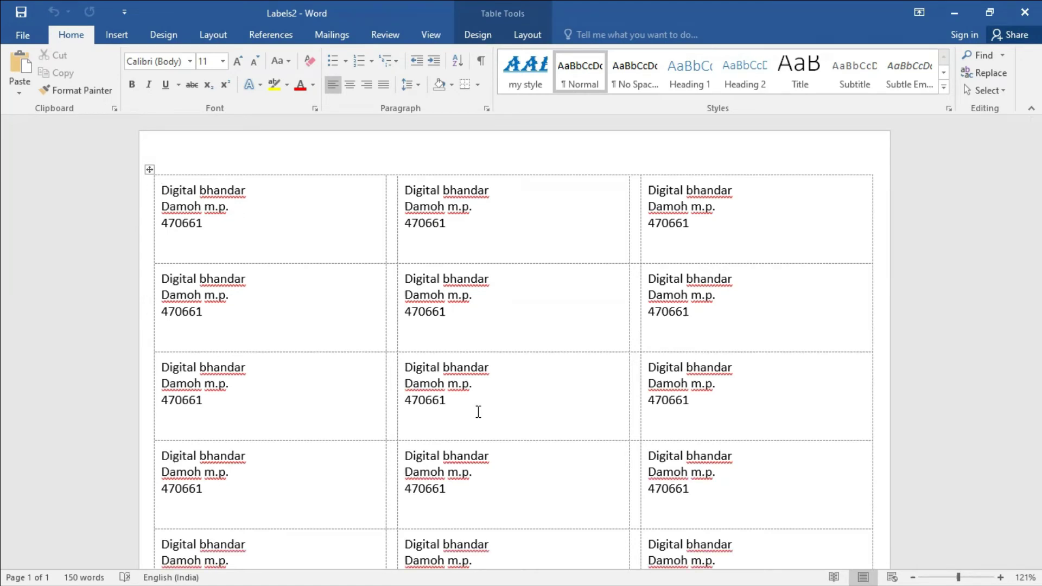
pyautogui.scroll(-3, 550, 411)
pyautogui.scroll(-2, 550, 411)
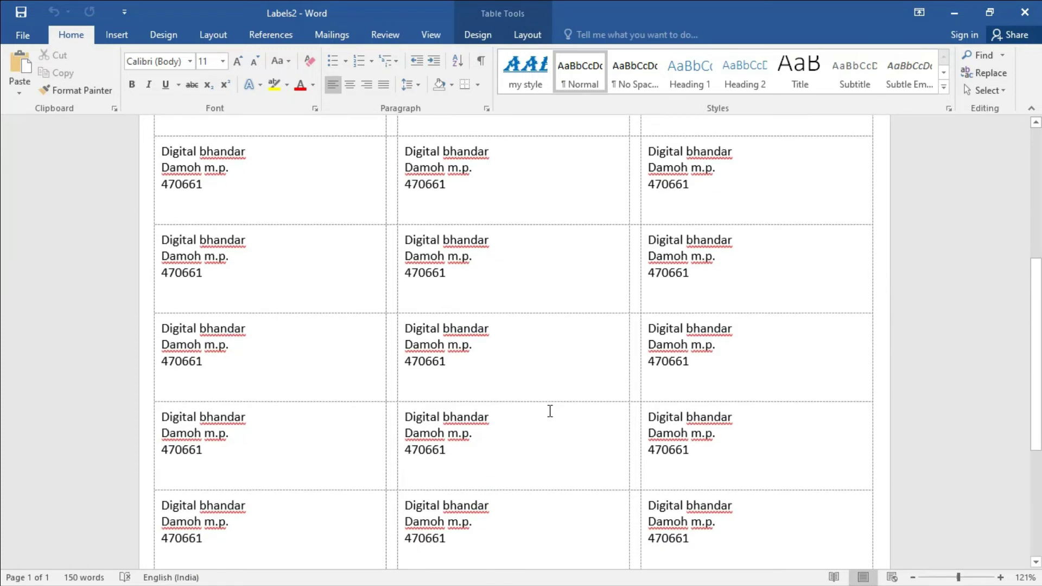
pyautogui.scroll(-2, 550, 411)
pyautogui.scroll(-3, 550, 411)
pyautogui.scroll(3, 549, 411)
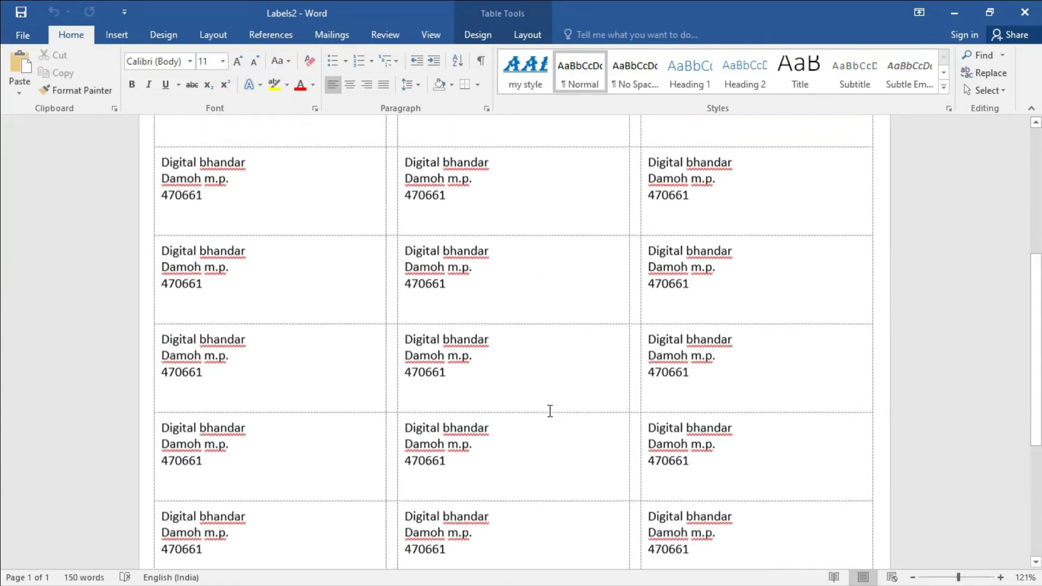
pyautogui.scroll(10, 550, 411)
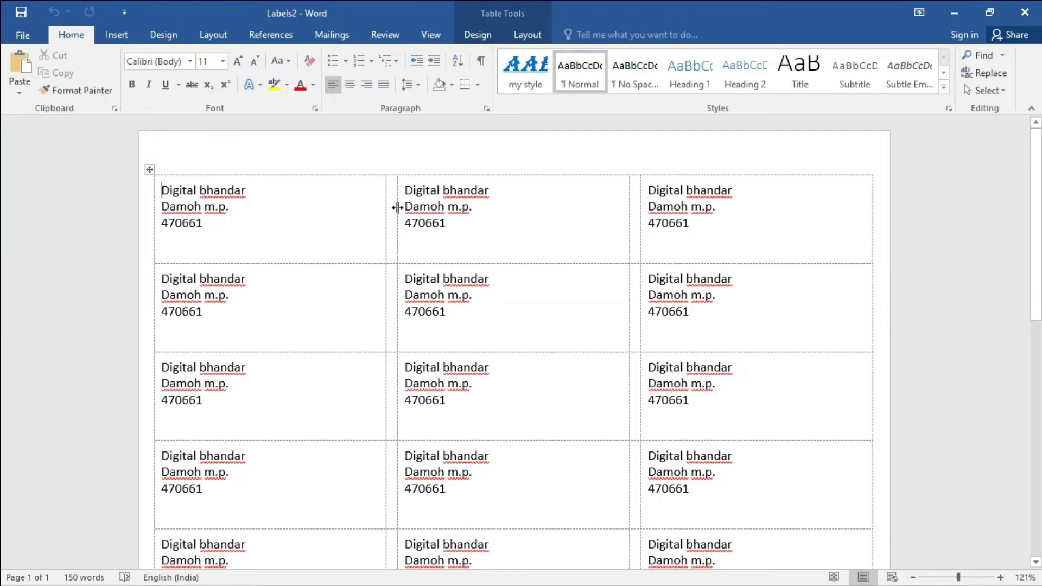
pyautogui.click(317, 172)
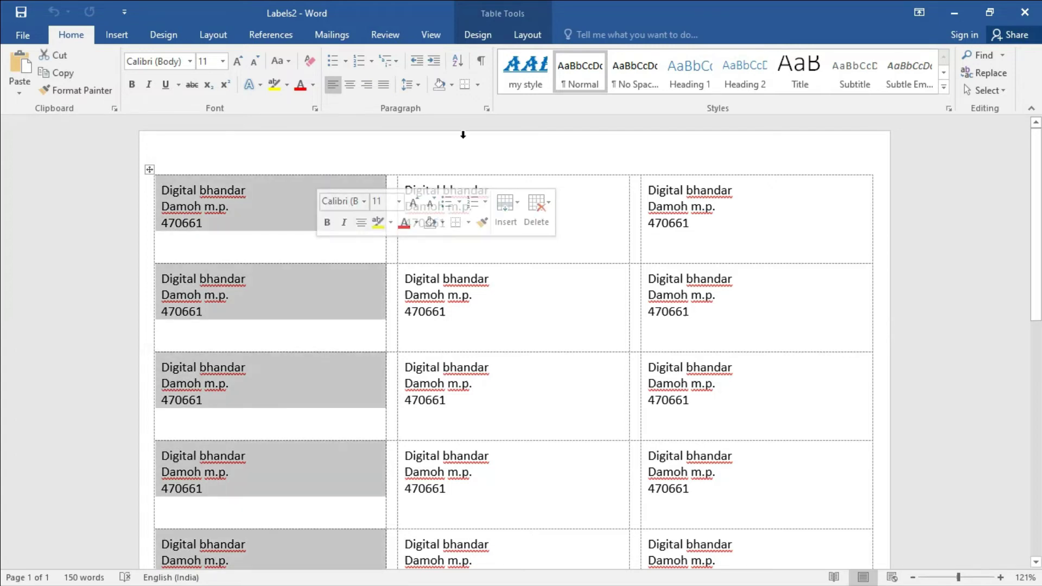
pyautogui.click(478, 168)
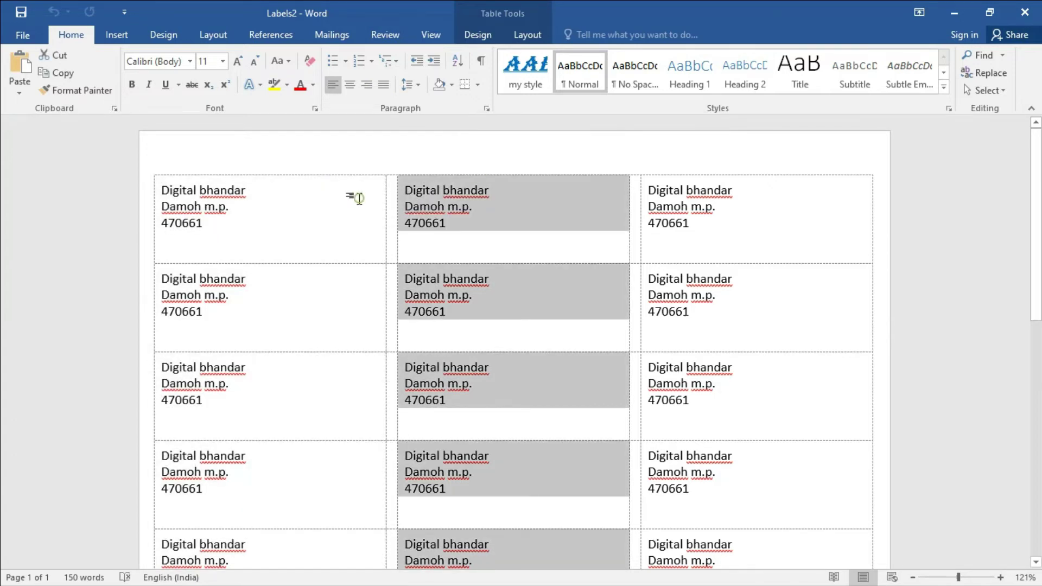
pyautogui.click(358, 202)
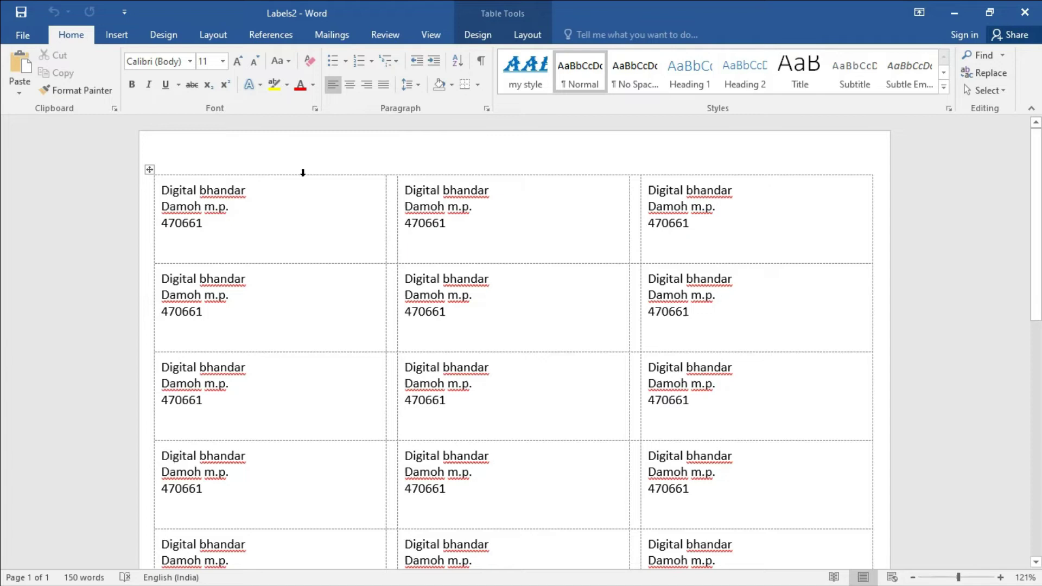
pyautogui.click(523, 35)
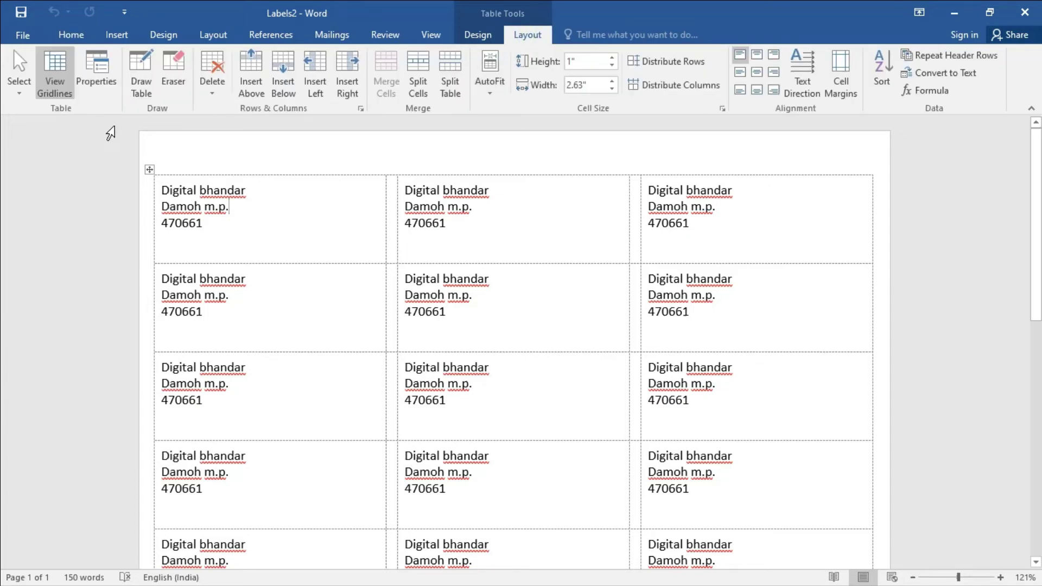
pyautogui.click(53, 91)
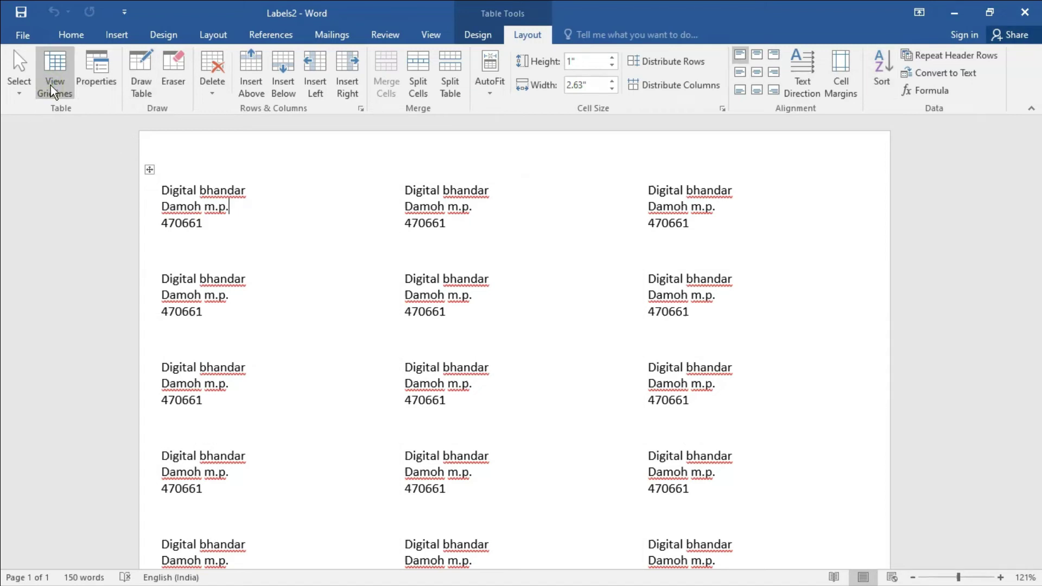
pyautogui.click(53, 88)
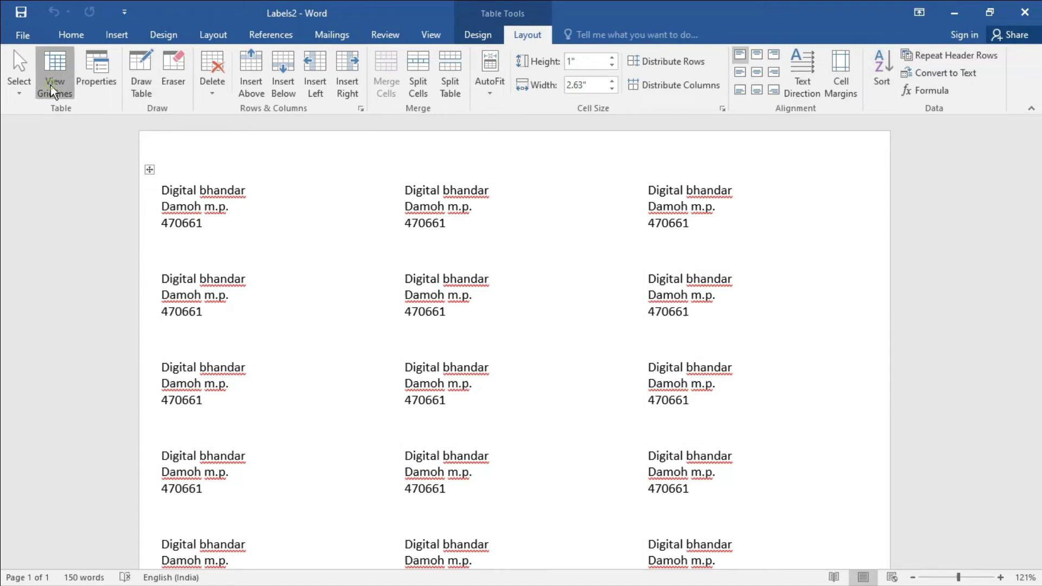
pyautogui.click(52, 88)
pyautogui.click(52, 90)
pyautogui.click(52, 90)
pyautogui.click(52, 90)
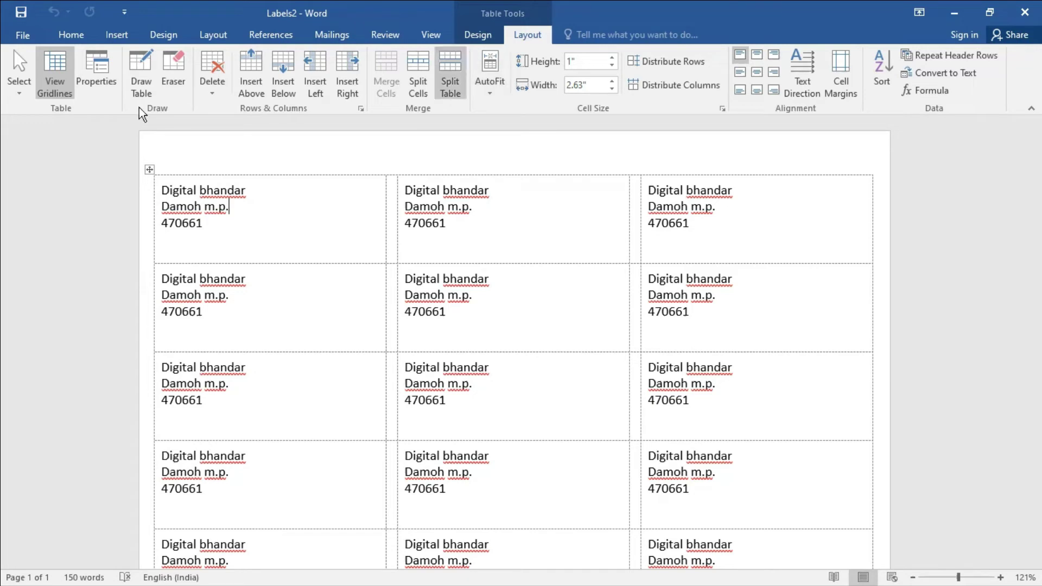
pyautogui.click(71, 34)
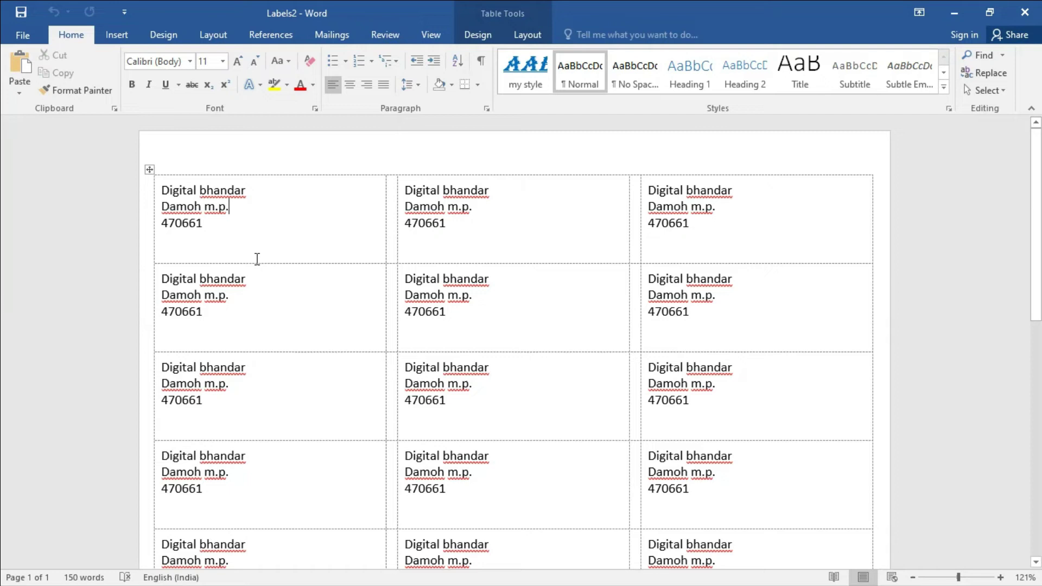
pyautogui.hotkey('ctrl', 'p')
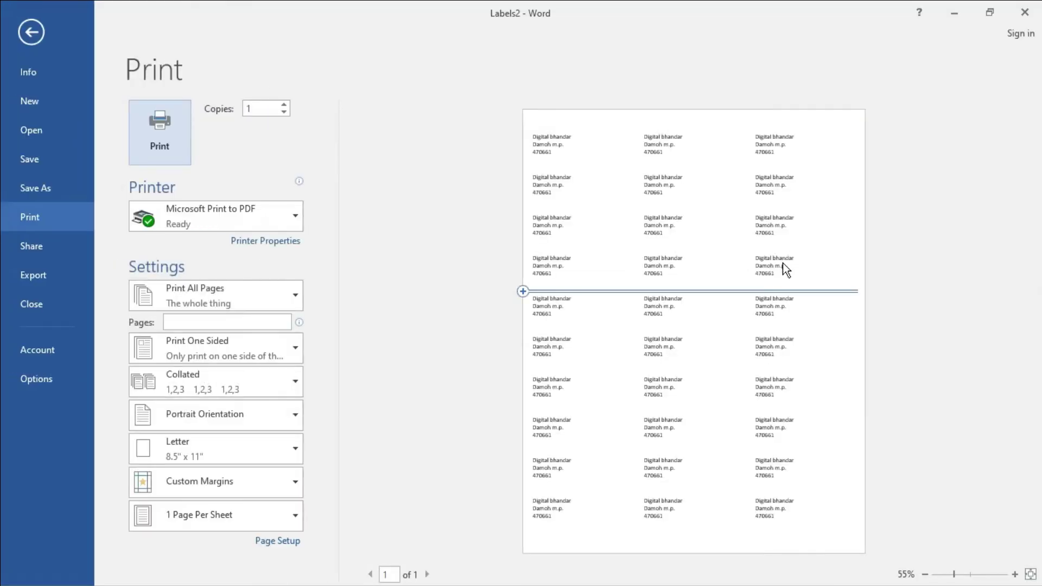
pyautogui.scroll(5, 699, 285)
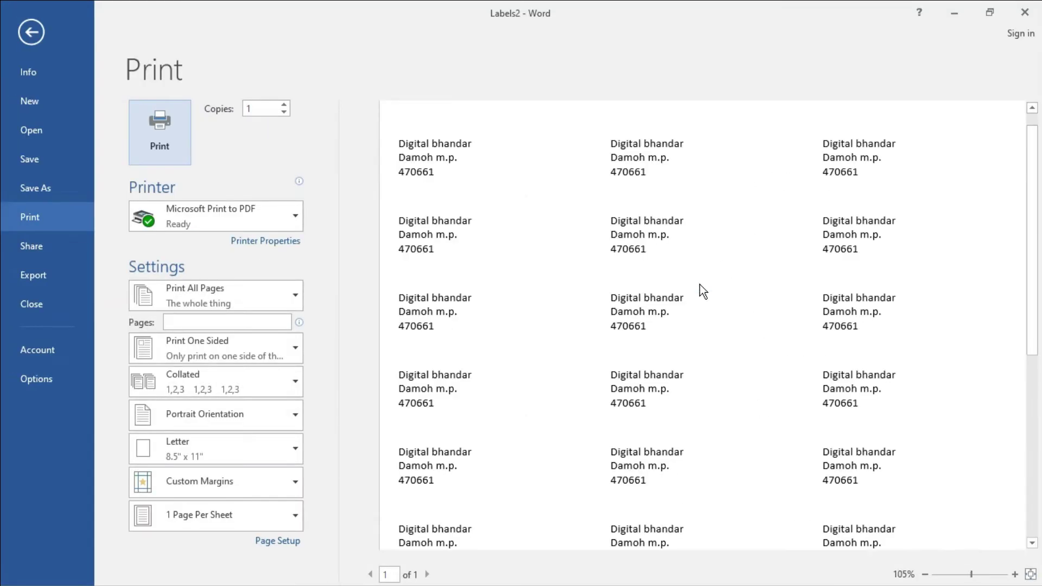
pyautogui.click(30, 34)
pyautogui.click(475, 220)
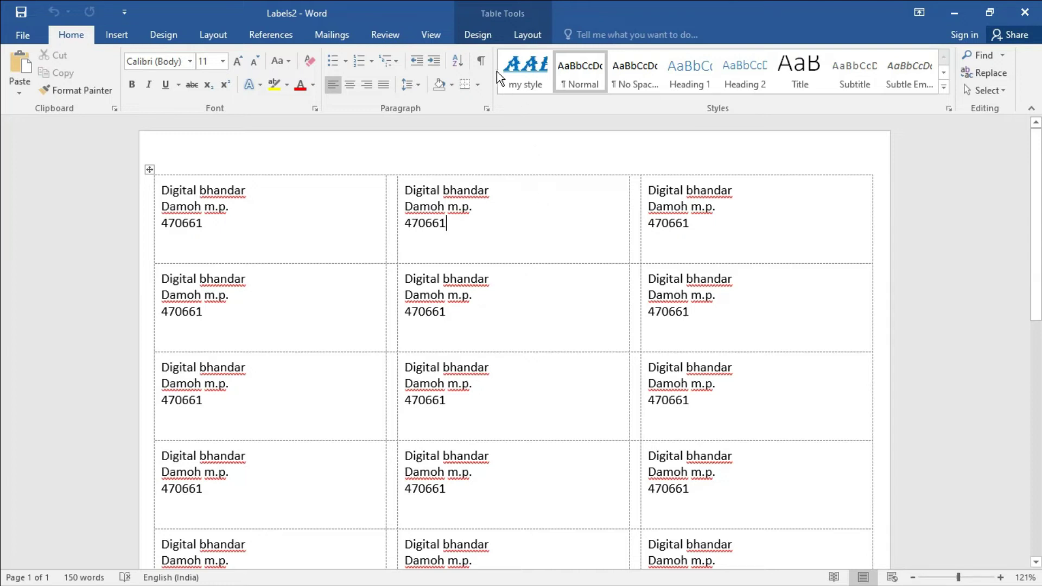
# Step: Apply All Borders to the whole label table and check the boxed labels in print preview
pyautogui.click(479, 37)
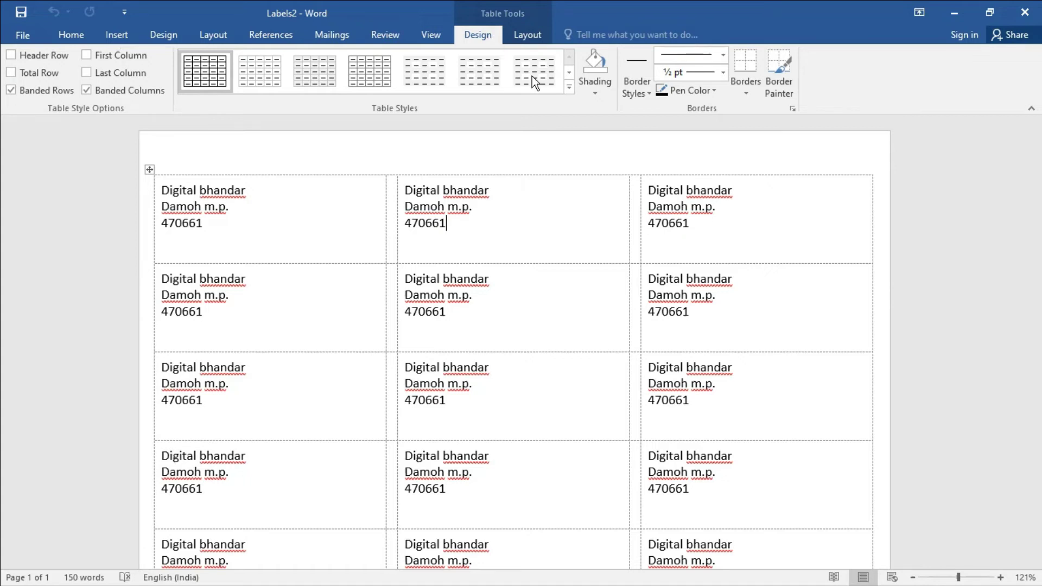
pyautogui.click(150, 169)
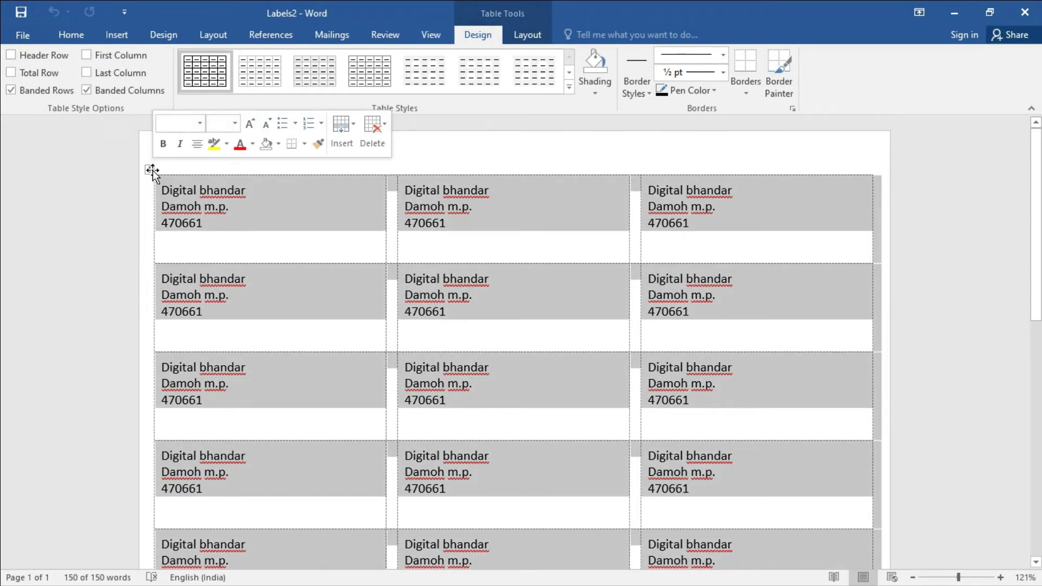
pyautogui.click(747, 94)
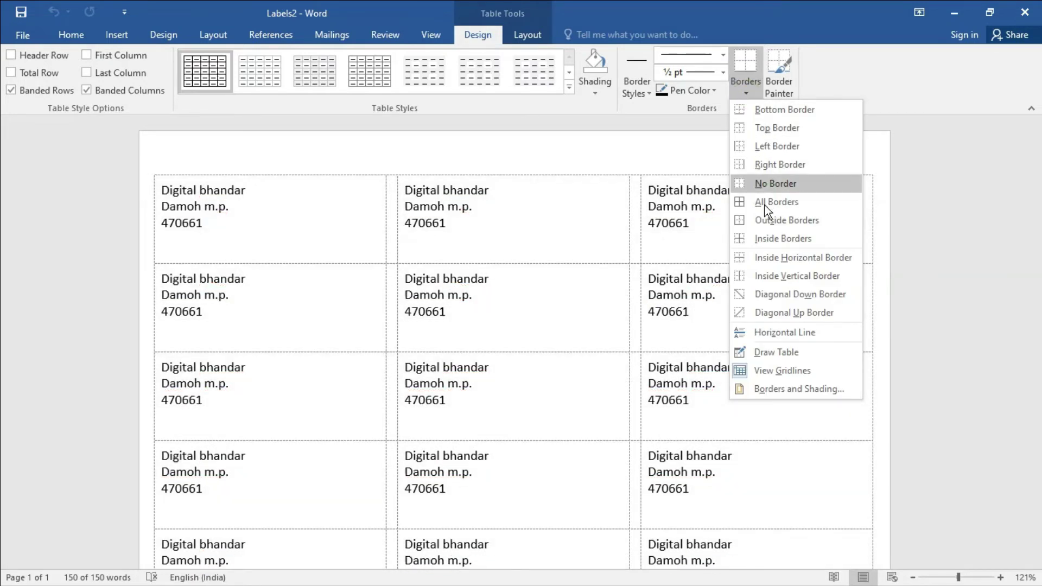
pyautogui.click(764, 202)
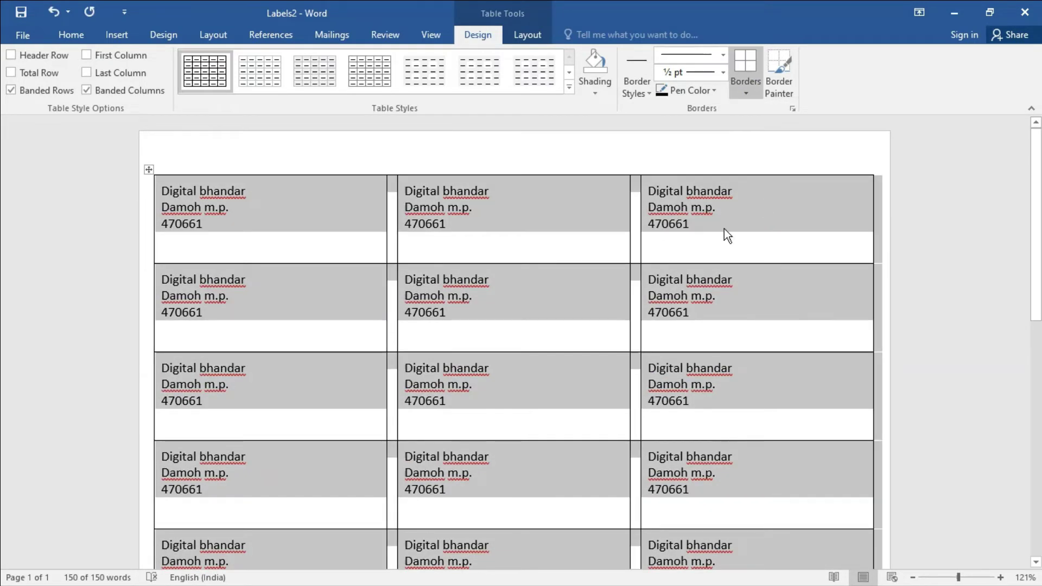
pyautogui.click(564, 254)
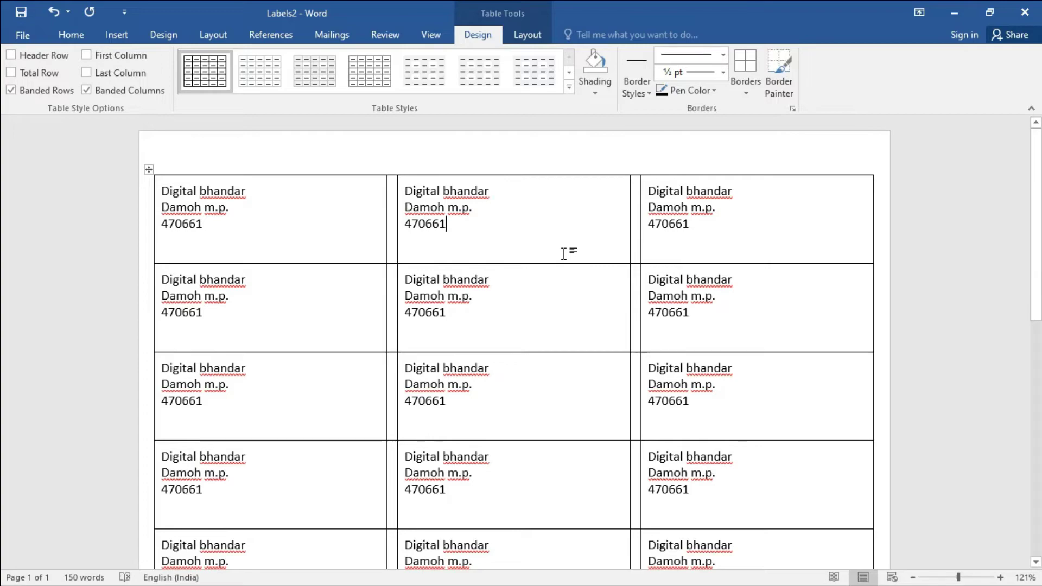
pyautogui.hotkey('ctrl', 'p')
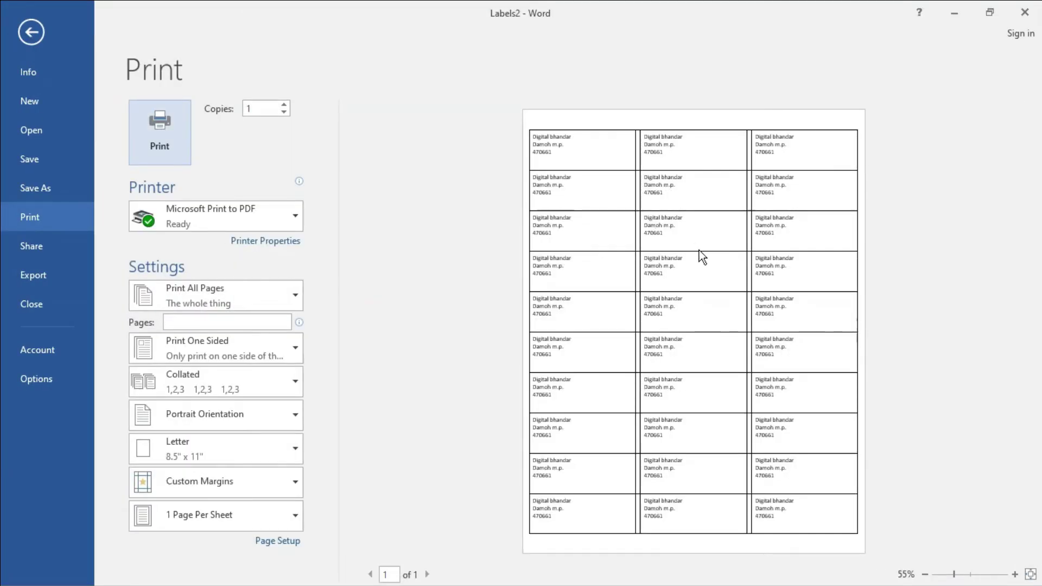
pyautogui.click(30, 32)
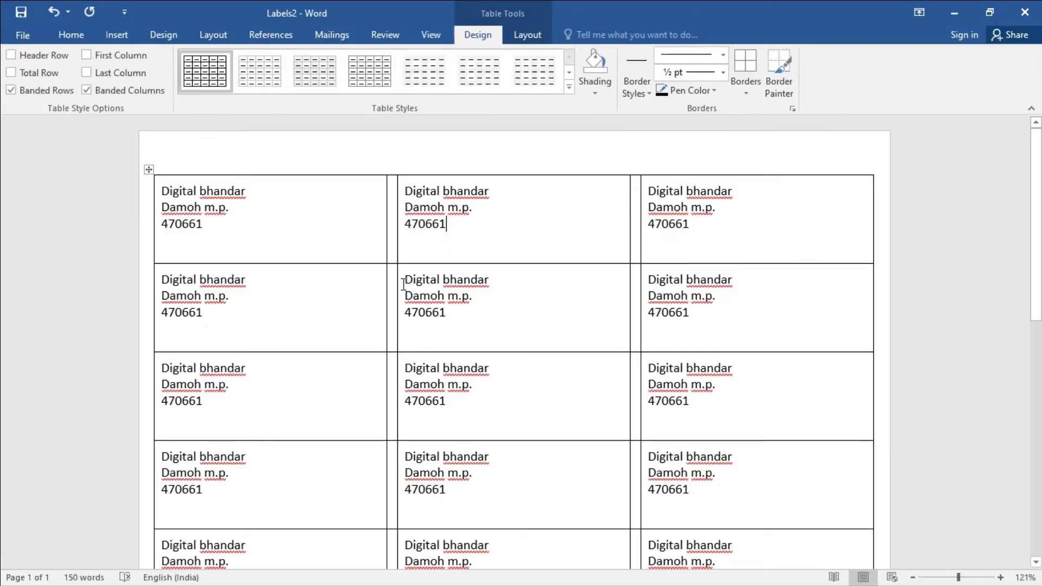
# Step: Return to the Home ribbon, then go into the File backstage for Labels2
pyautogui.click(65, 36)
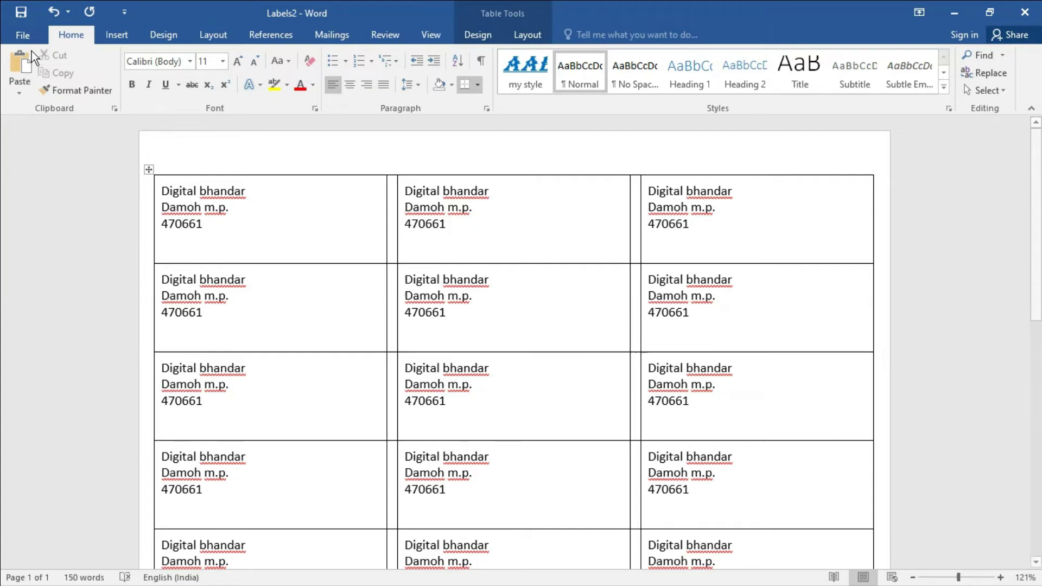
pyautogui.click(23, 36)
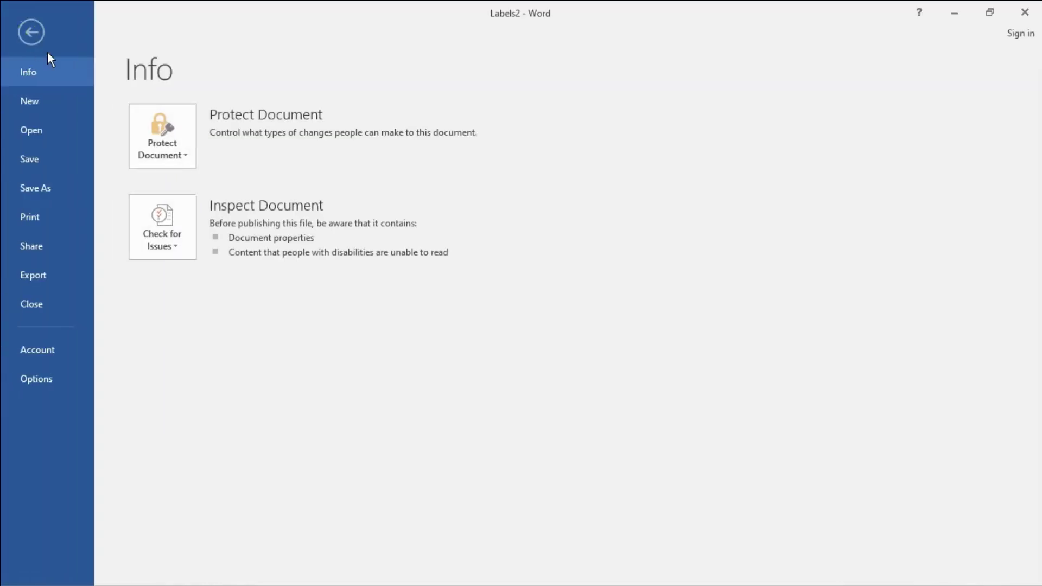
pyautogui.click(44, 99)
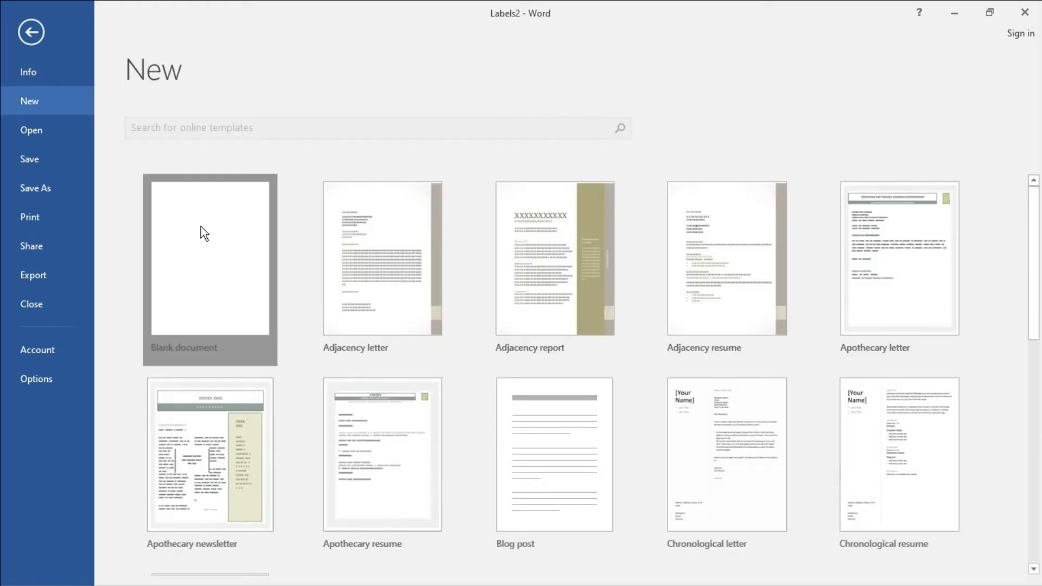
# Step: Create the blank document Document3 and show its Mailings tools
pyautogui.click(200, 227)
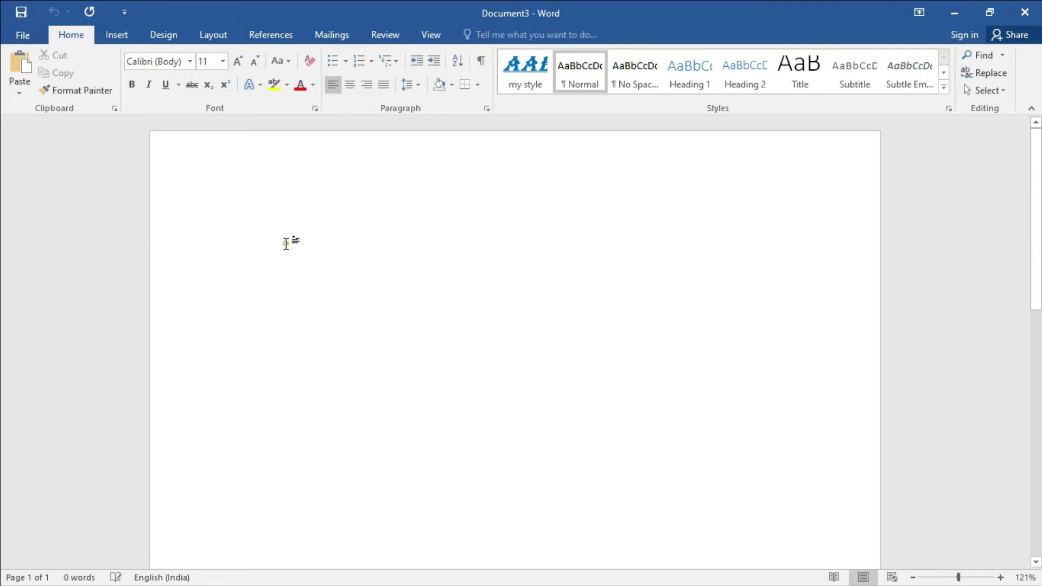
pyautogui.click(337, 35)
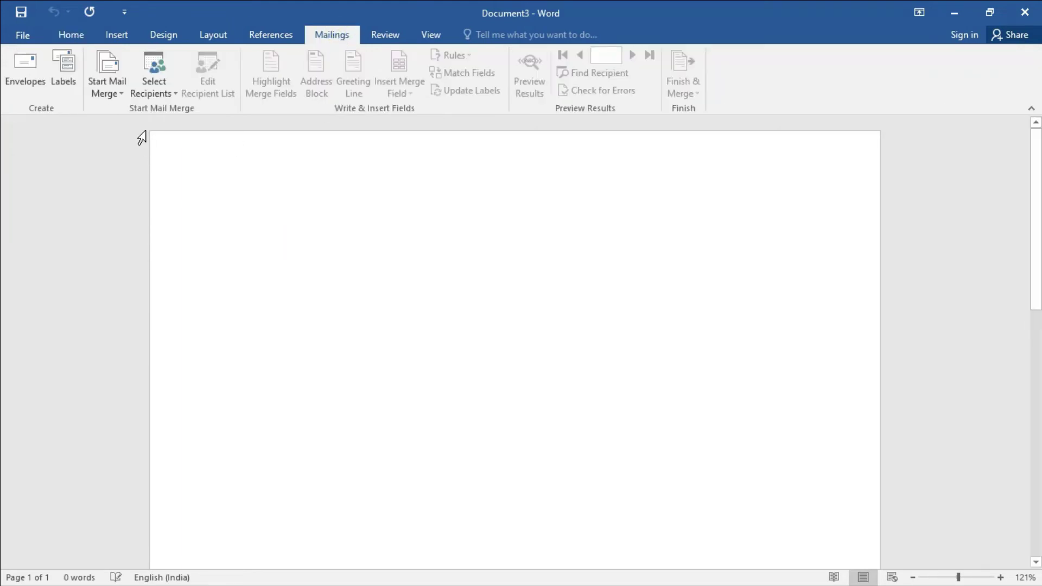
# Step: Start a Labels mail merge with Microsoft 30 Per Page labels and scroll the blank sheet
pyautogui.click(118, 93)
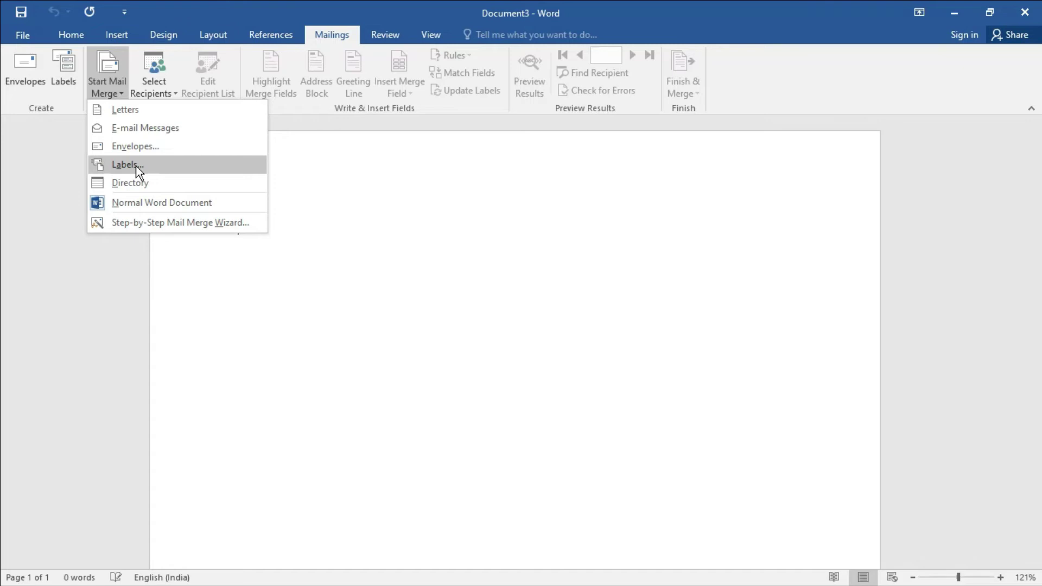
pyautogui.click(136, 165)
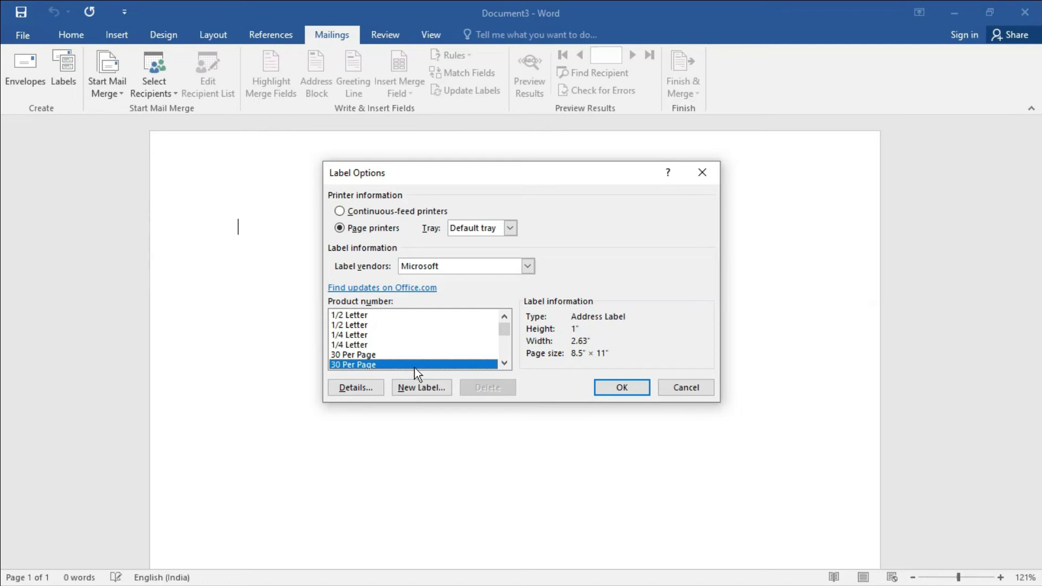
pyautogui.click(629, 389)
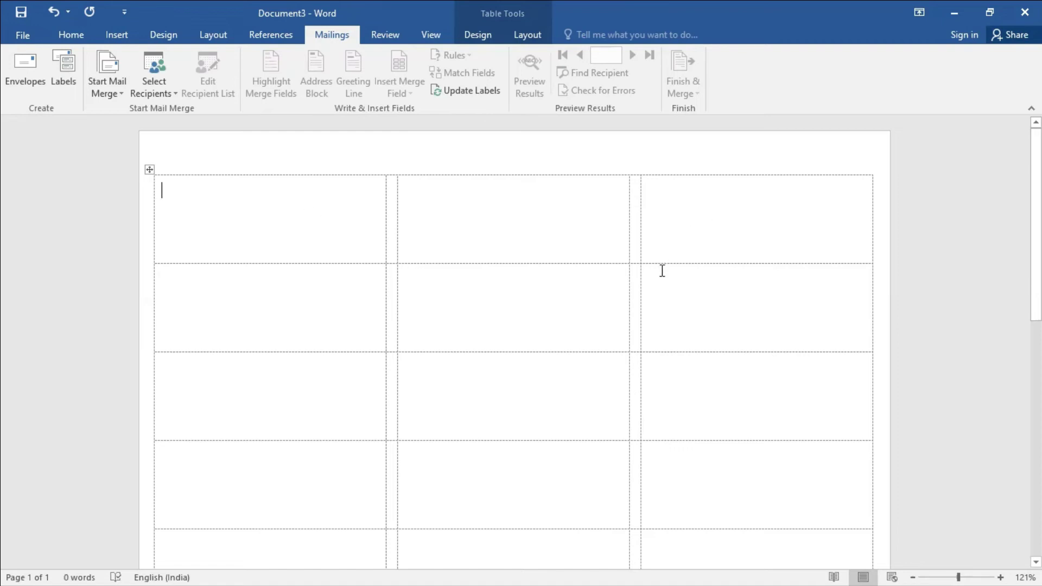
pyautogui.scroll(-1, 662, 270)
pyautogui.scroll(-2, 662, 271)
pyautogui.scroll(-2, 661, 271)
pyautogui.scroll(-1, 661, 272)
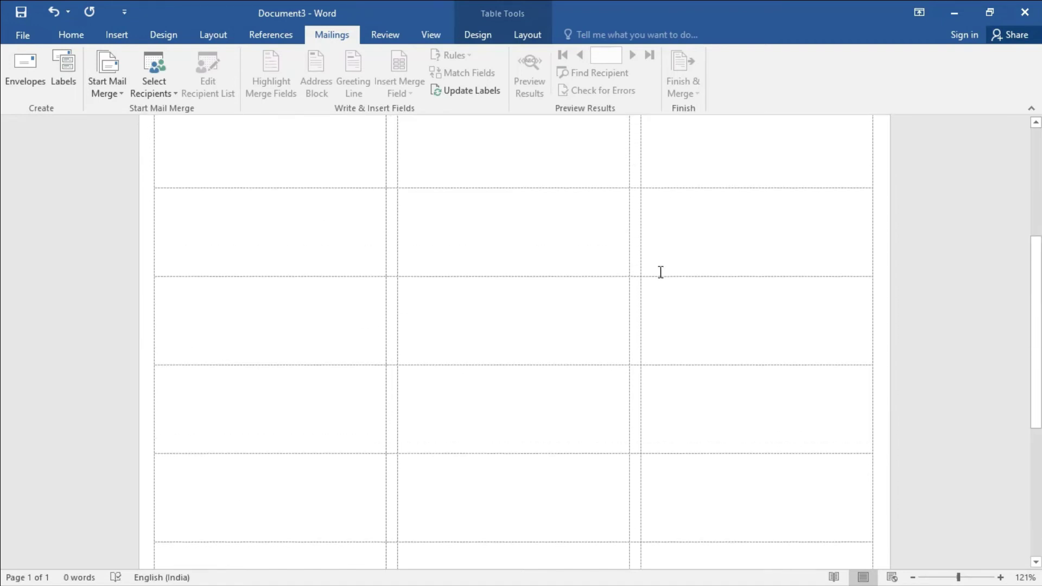
pyautogui.scroll(3, 660, 272)
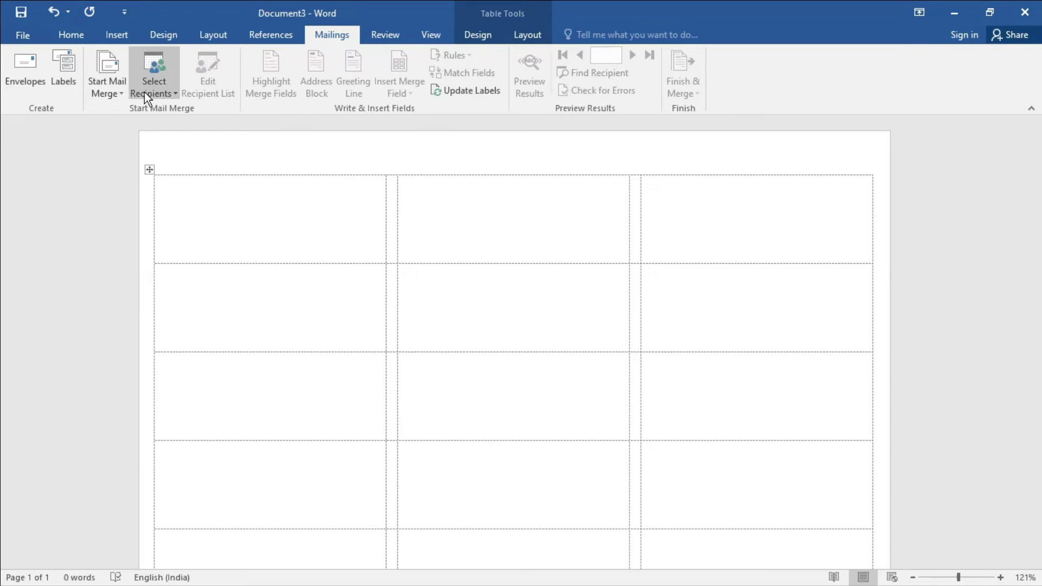
# Step: Use Sheet1$ of the Desktop workbook 'data', with its header row, as the recipient list
pyautogui.click(177, 98)
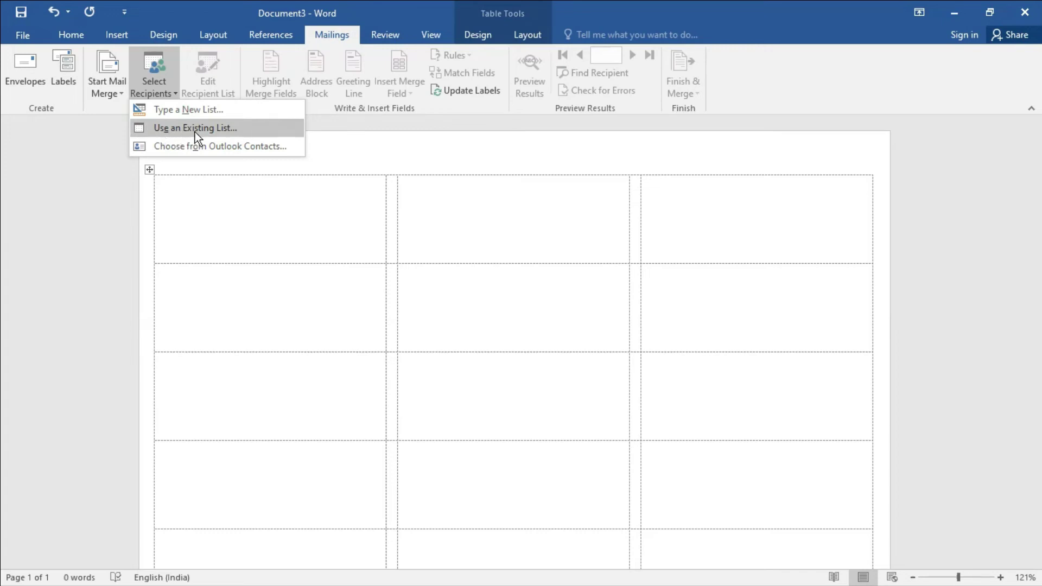
pyautogui.click(220, 131)
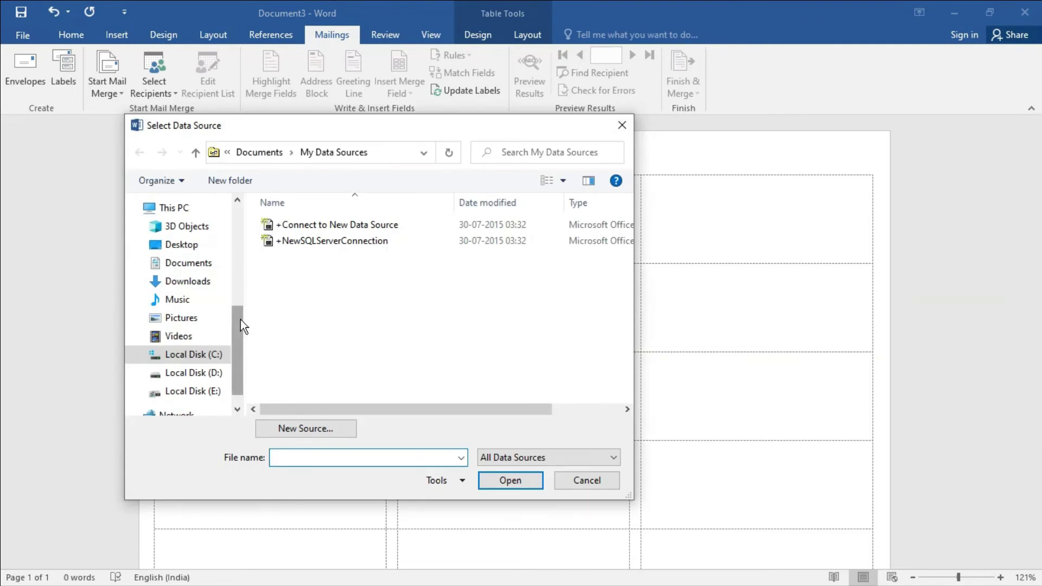
pyautogui.moveTo(240, 320); pyautogui.dragTo(239, 200)
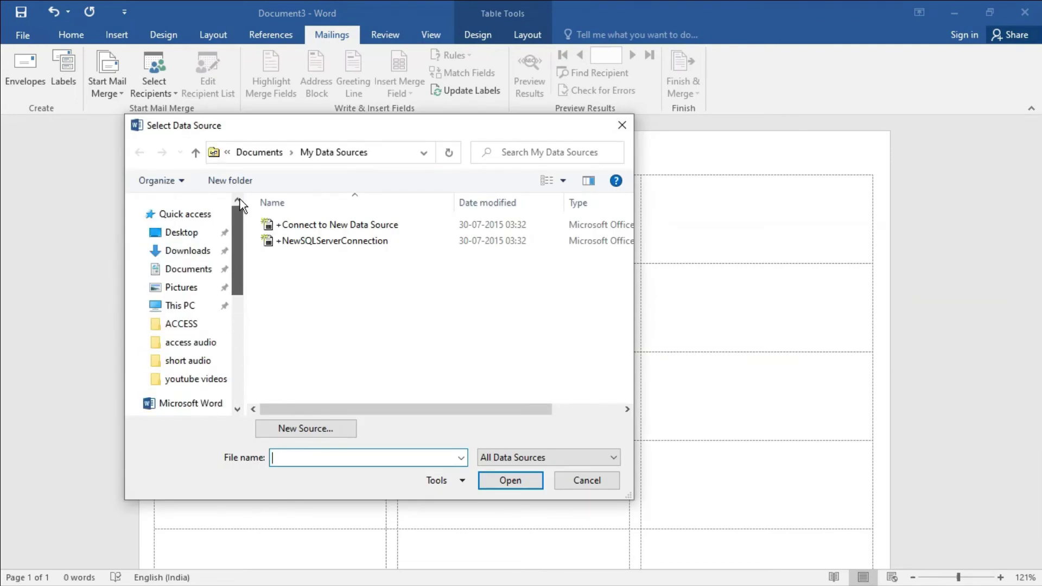
pyautogui.click(172, 239)
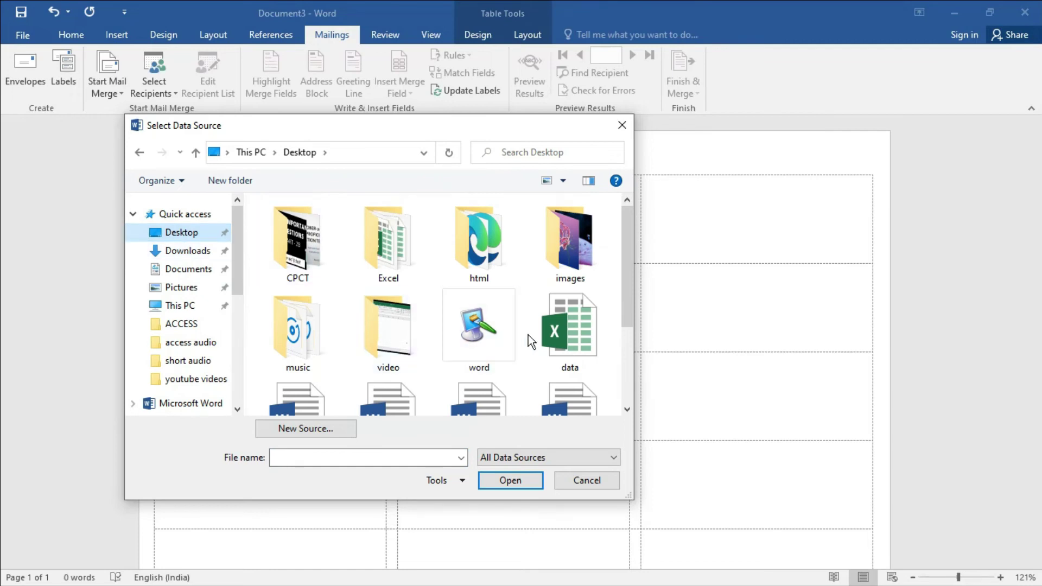
pyautogui.moveTo(570, 330)
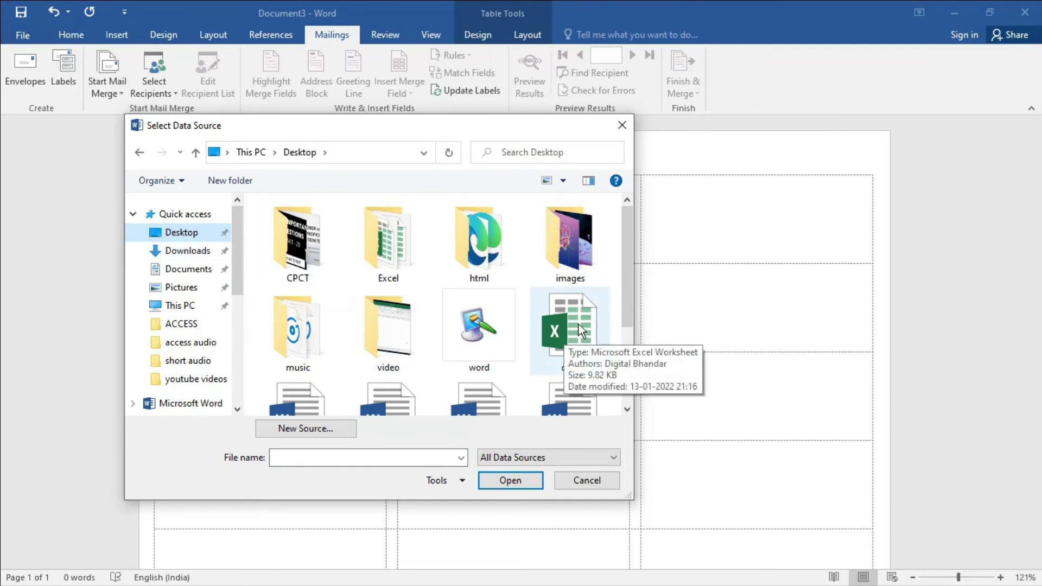
pyautogui.doubleClick(578, 324)
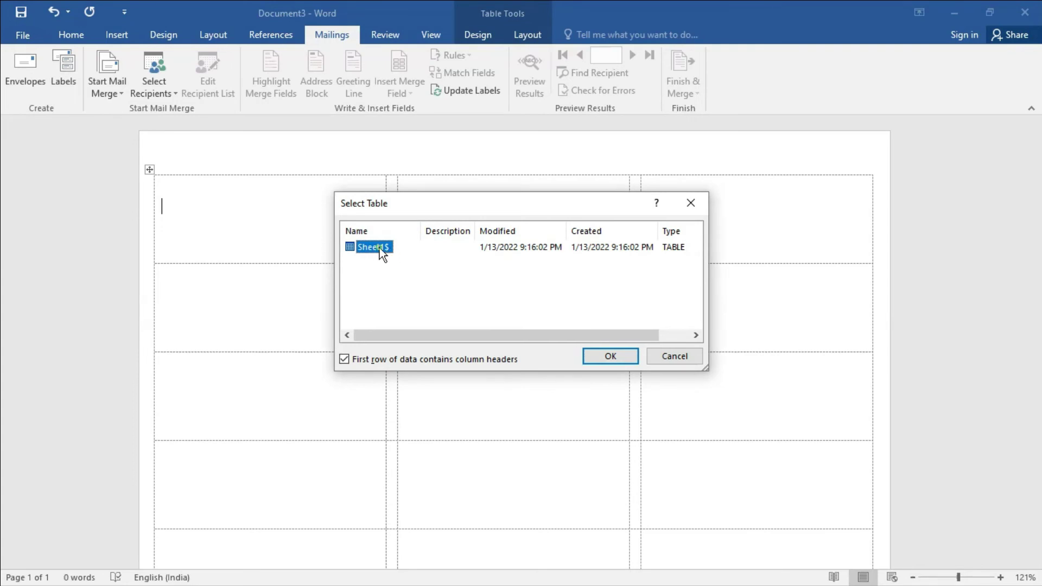
pyautogui.click(599, 356)
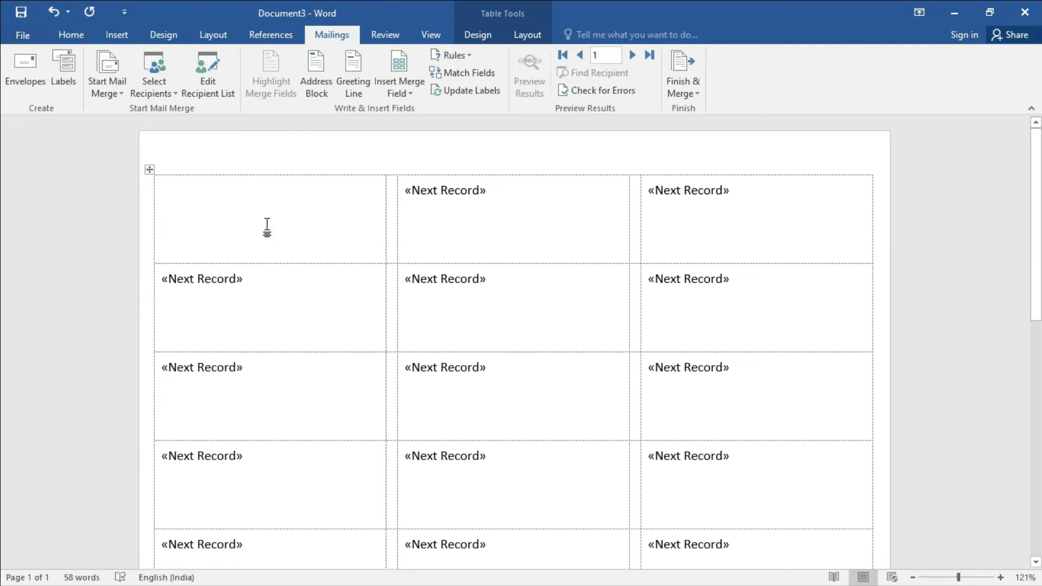
# Step: Insert «Name» and «Class_» merge fields on the first label's first two lines
pyautogui.click(163, 188)
pyautogui.click(412, 90)
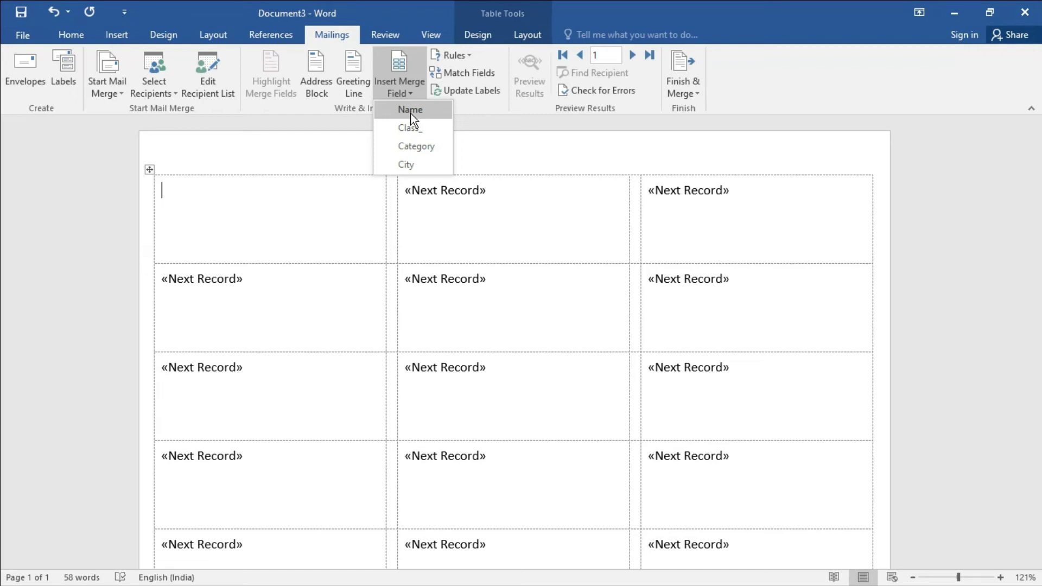
pyautogui.click(415, 112)
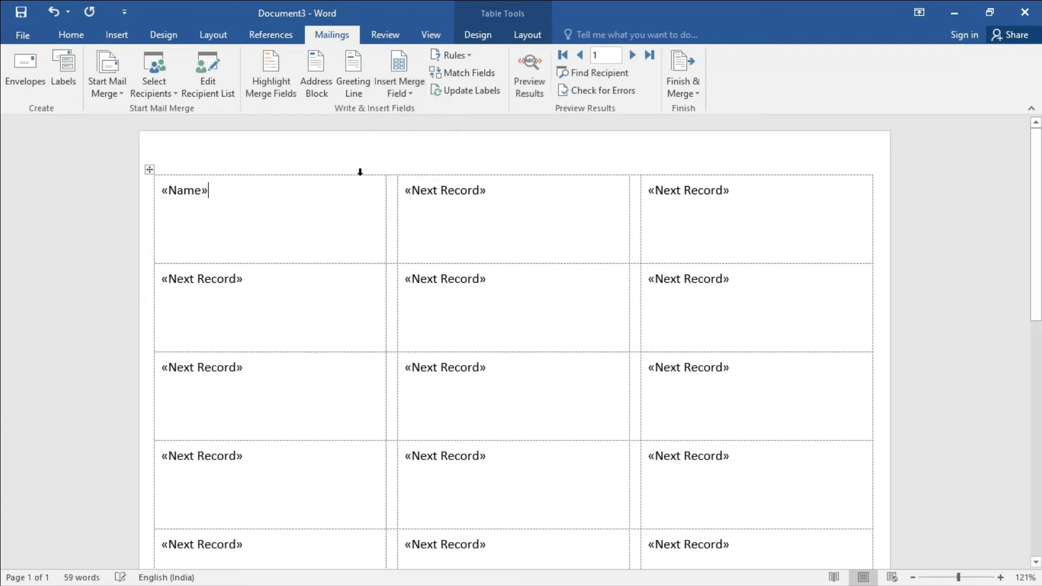
pyautogui.press('Return')
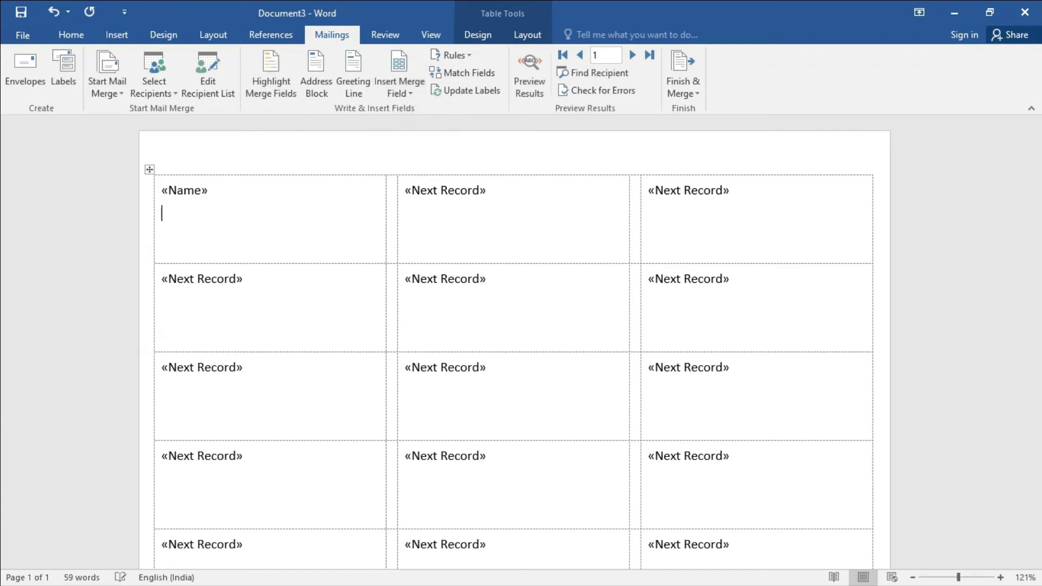
pyautogui.click(415, 100)
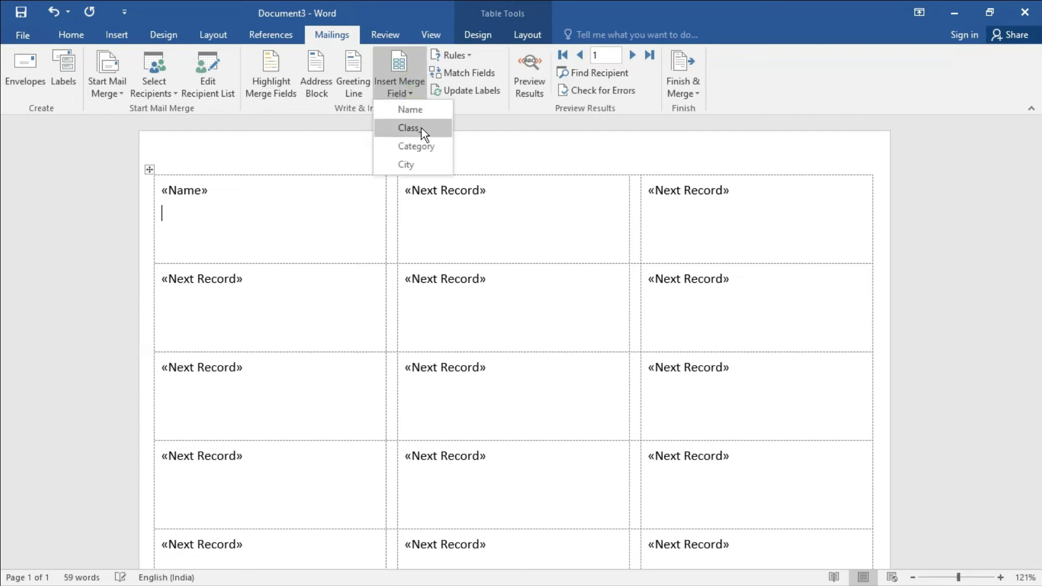
pyautogui.click(421, 128)
pyautogui.press('Return')
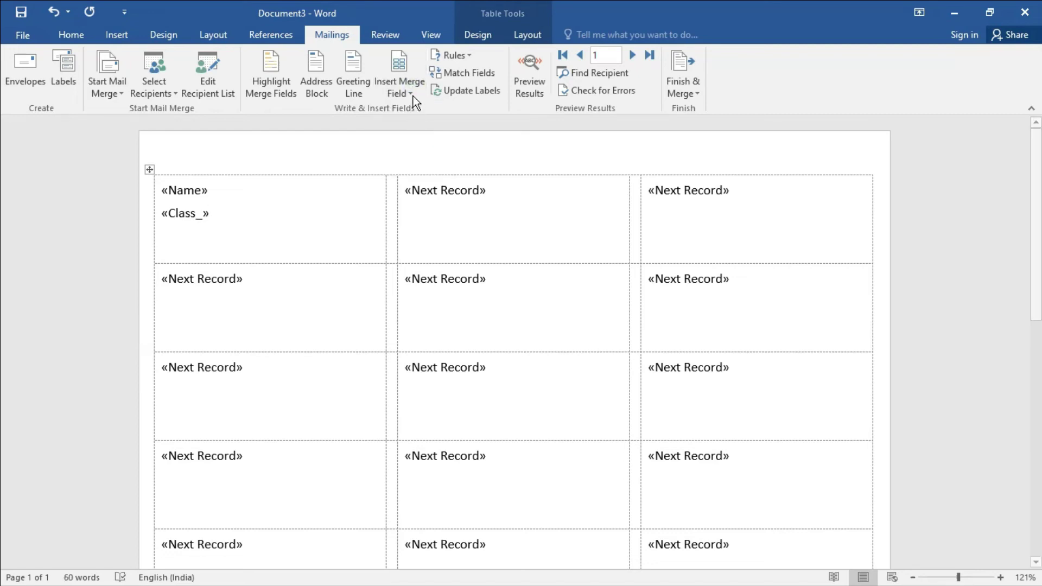
# Step: Add «Category» and «City» merge fields on the third and fourth lines
pyautogui.click(411, 93)
pyautogui.click(431, 145)
pyautogui.press('Return')
pyautogui.click(410, 94)
pyautogui.click(422, 161)
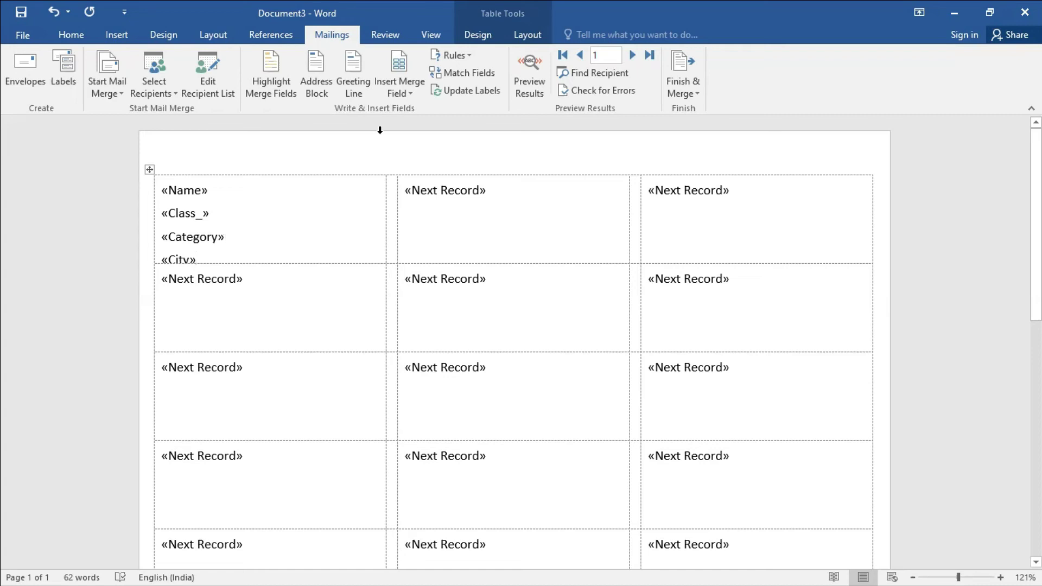
pyautogui.click(412, 95)
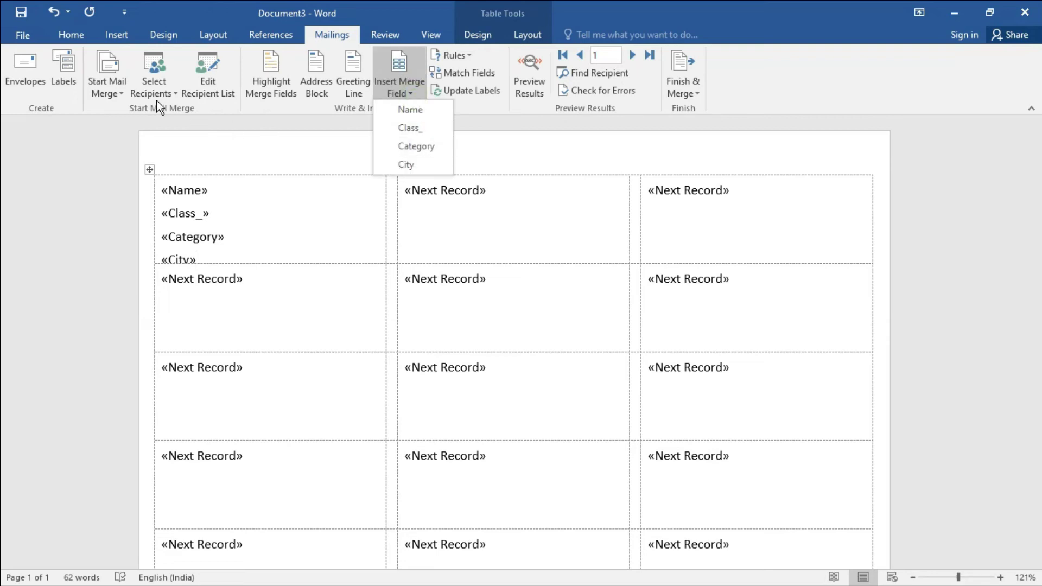
pyautogui.click(201, 106)
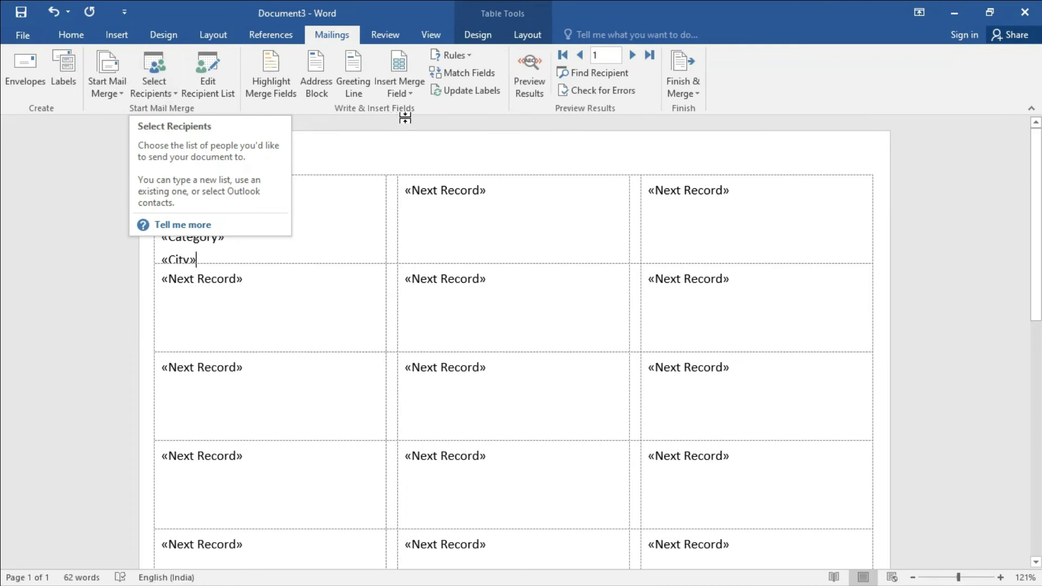
pyautogui.click(451, 115)
# Step: Propagate the first label's «Name», «Class_», «Category» and «City» fields to every label
pyautogui.click(460, 96)
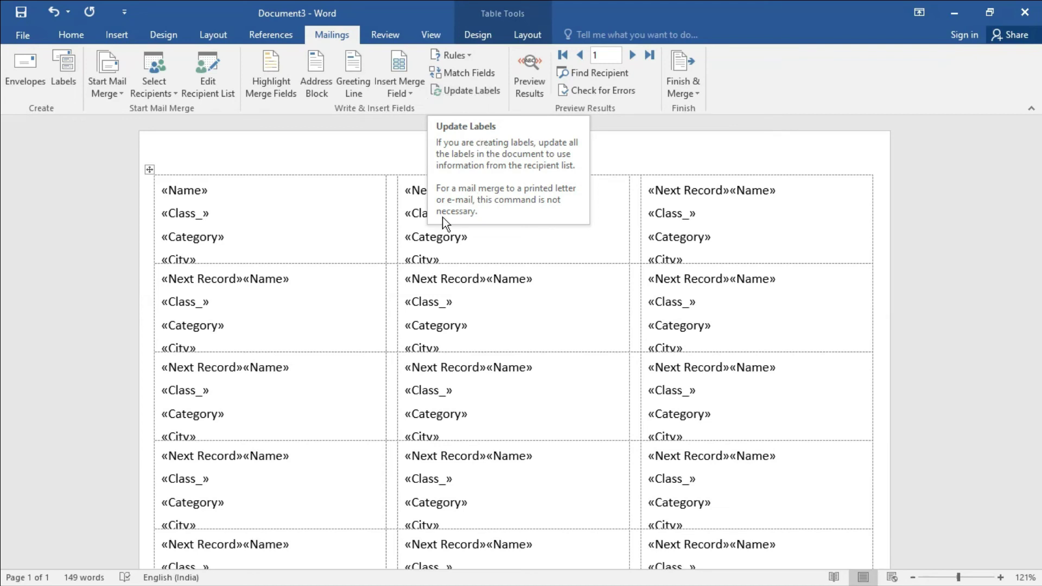
pyautogui.click(483, 248)
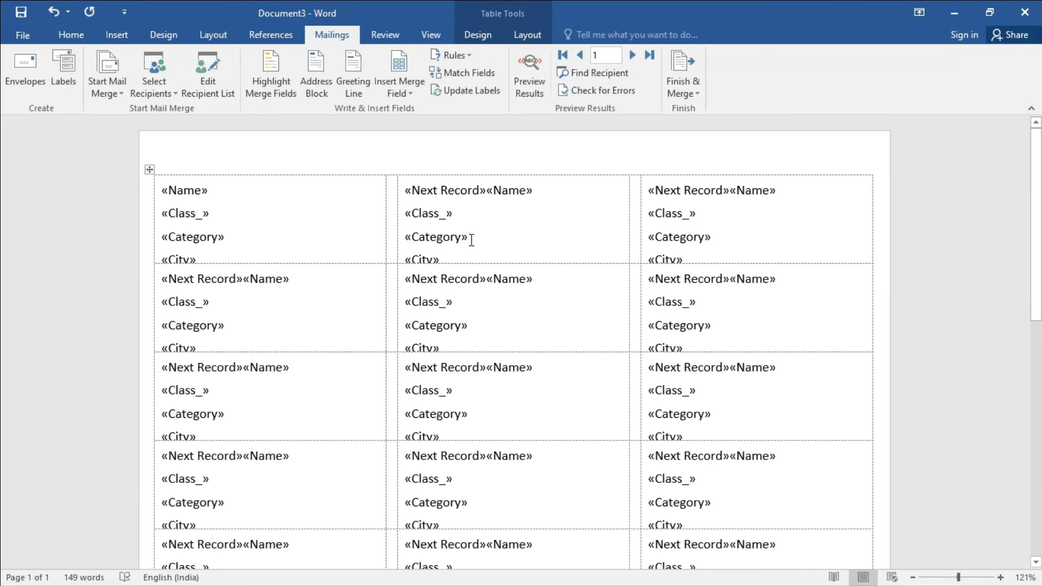
# Step: Merge all records into a new editable Labels1 document spanning 3 pages
pyautogui.click(686, 88)
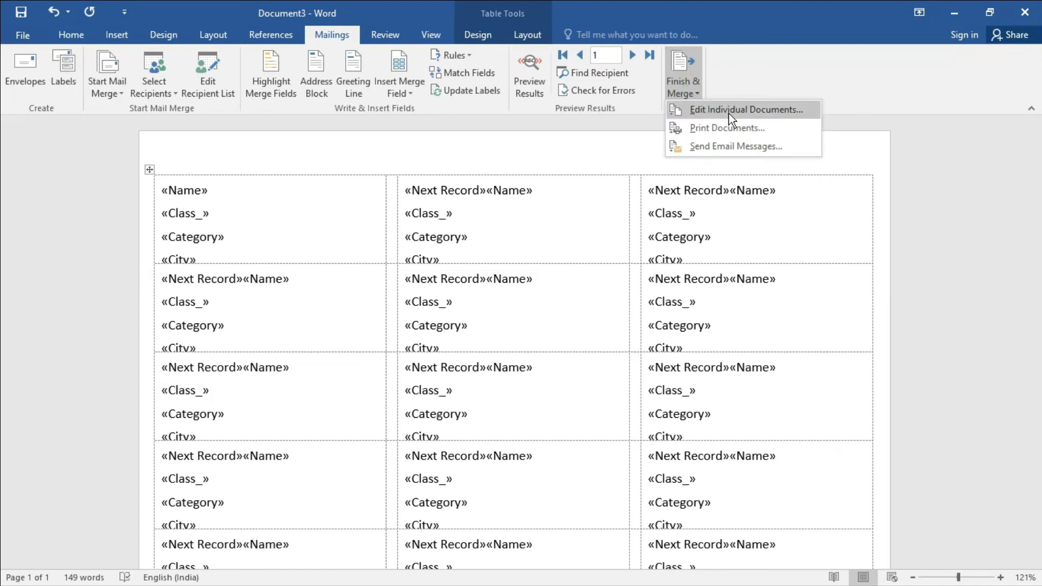
pyautogui.click(729, 112)
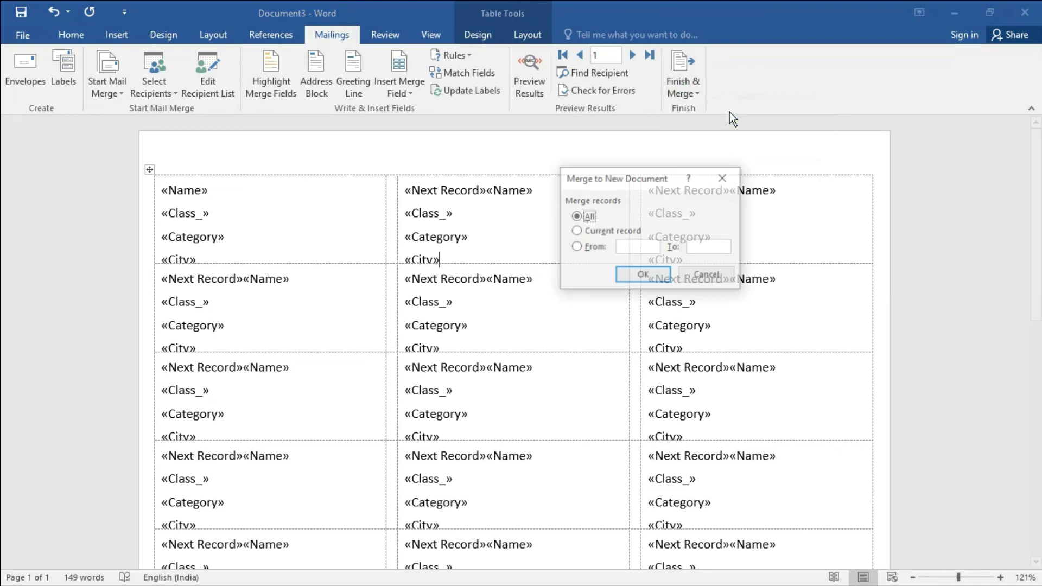
pyautogui.click(649, 275)
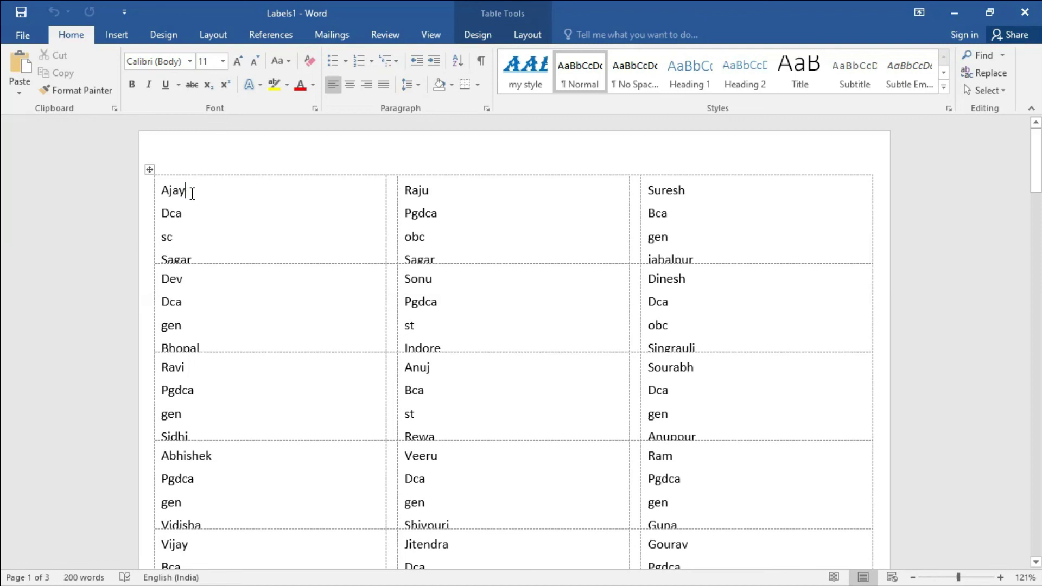
pyautogui.click(187, 215)
pyautogui.click(173, 238)
pyautogui.click(203, 258)
pyautogui.click(437, 186)
pyautogui.click(442, 216)
pyautogui.click(428, 239)
pyautogui.click(453, 257)
pyautogui.click(696, 194)
pyautogui.click(679, 215)
pyautogui.click(679, 235)
pyautogui.click(708, 257)
pyautogui.scroll(-3, 622, 331)
pyautogui.scroll(-4, 622, 332)
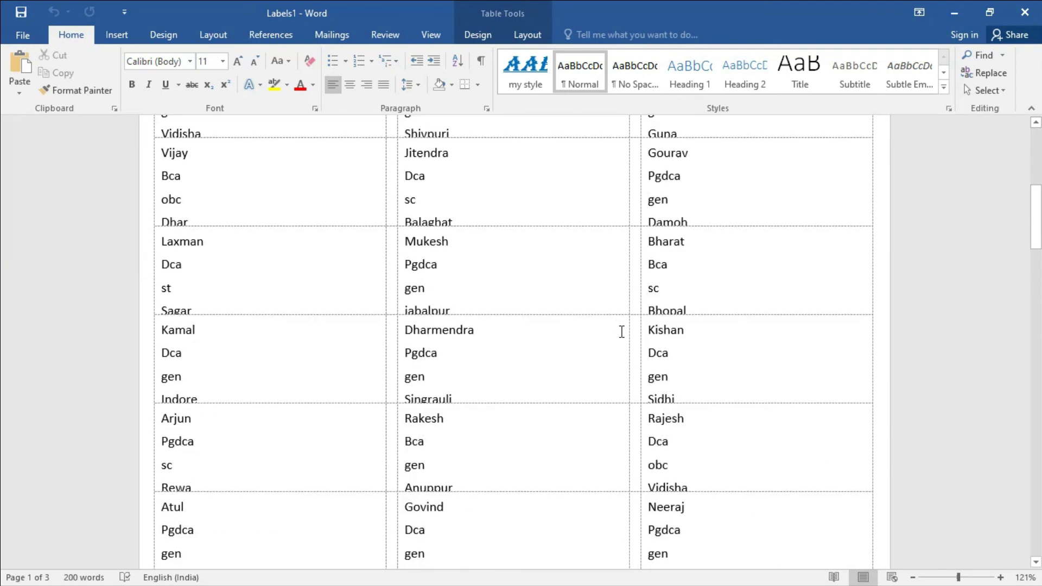
pyautogui.scroll(-3, 621, 331)
pyautogui.scroll(-5, 622, 332)
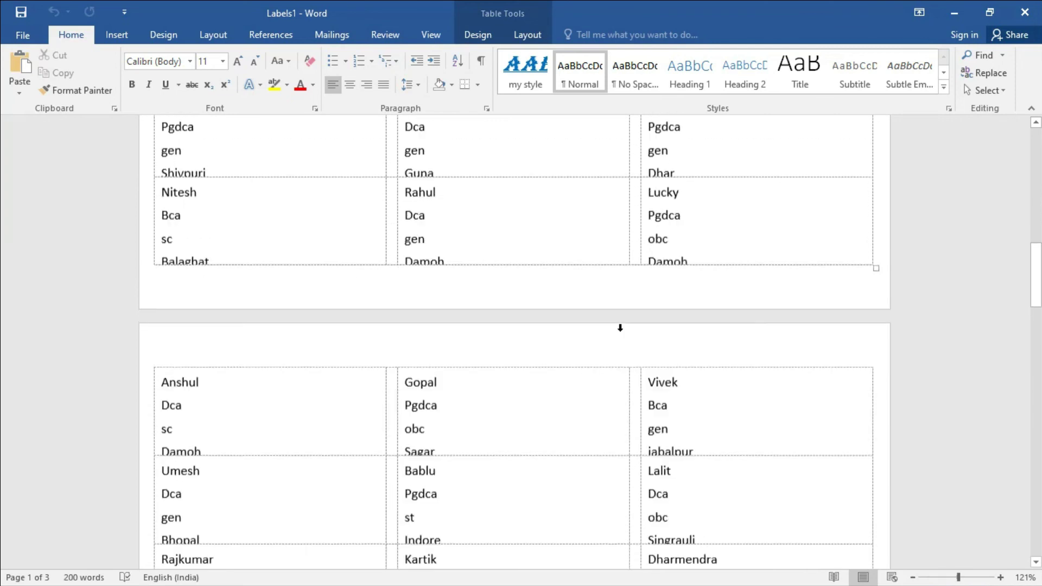
pyautogui.scroll(-5, 622, 331)
pyautogui.scroll(-5, 621, 332)
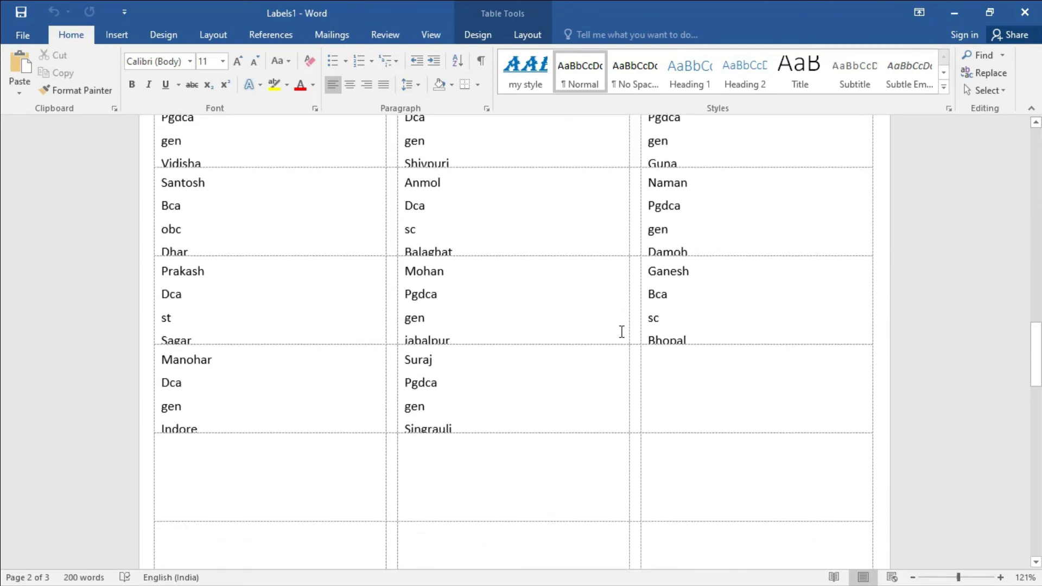
pyautogui.scroll(5, 622, 331)
pyautogui.scroll(5, 621, 331)
pyautogui.scroll(5, 621, 332)
pyautogui.scroll(5, 621, 331)
pyautogui.scroll(1, 622, 332)
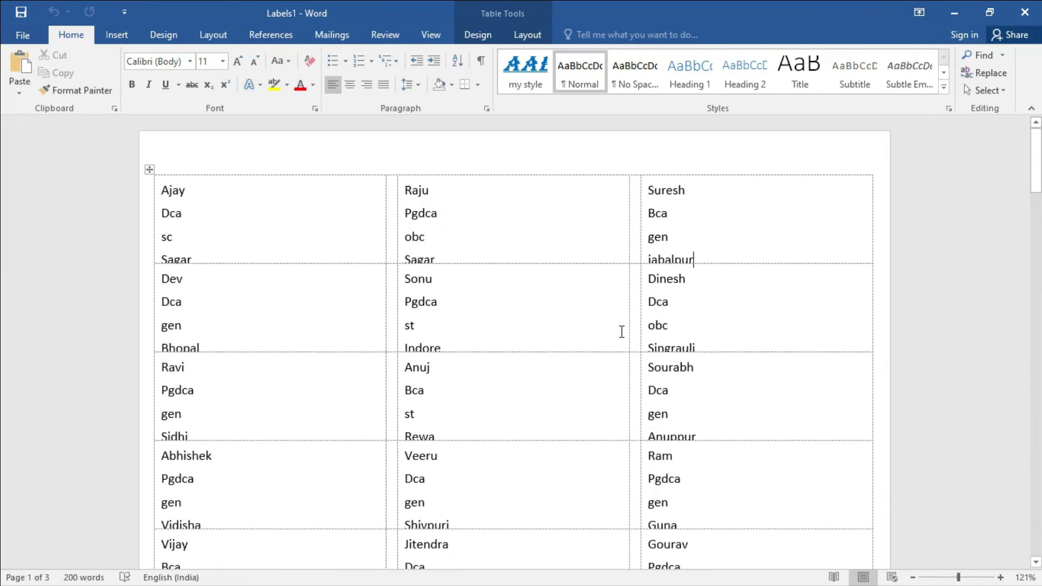